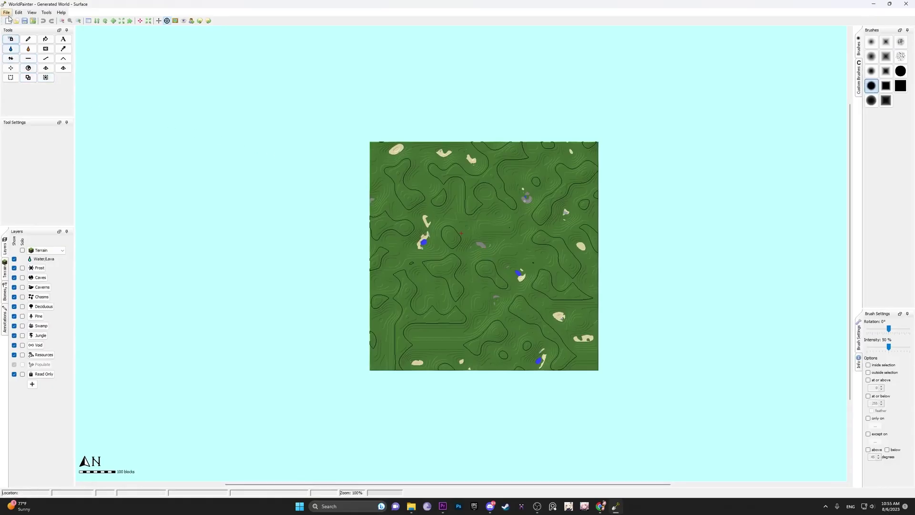
Set up a new world named Tutorial with dimensions of 512 x 512 blocks
click(6, 12)
click(24, 21)
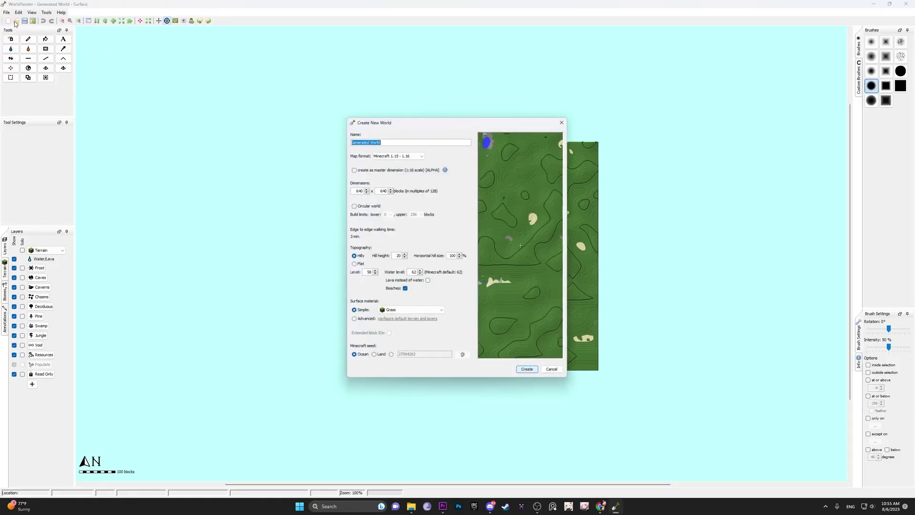
text(Tutorial)
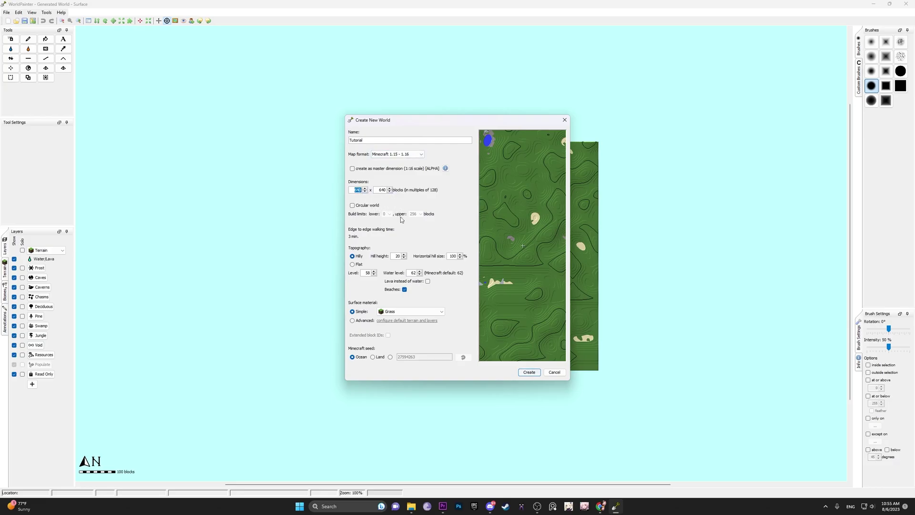
click(381, 189)
click(358, 190)
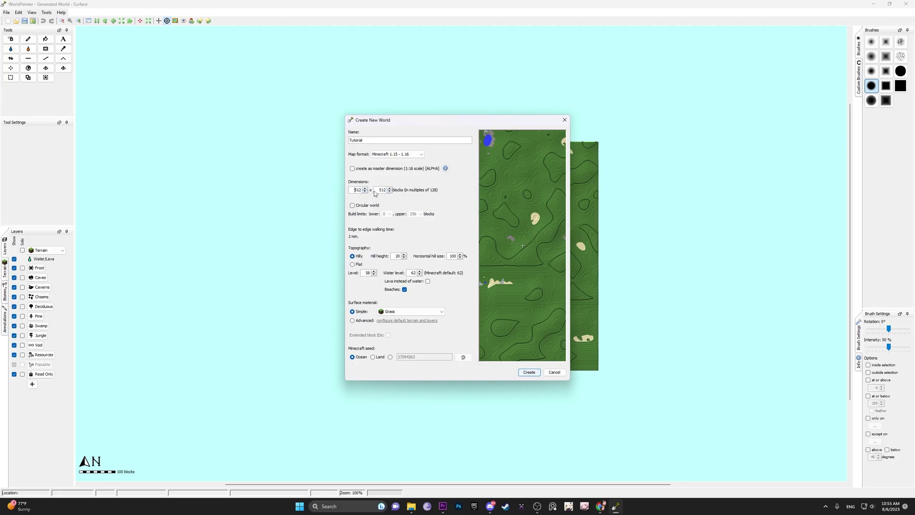
Make the topography flat at level 35 with a water level of 40, and create the world
click(352, 264)
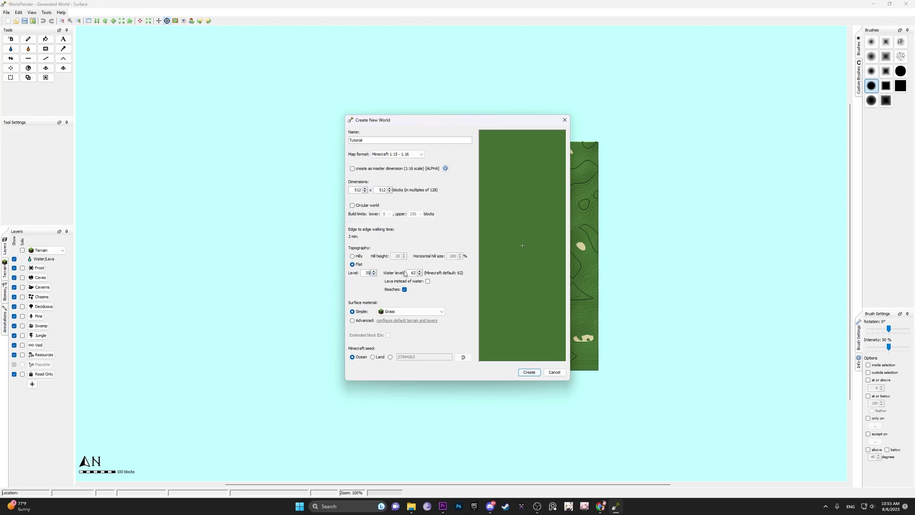
double_click(411, 273)
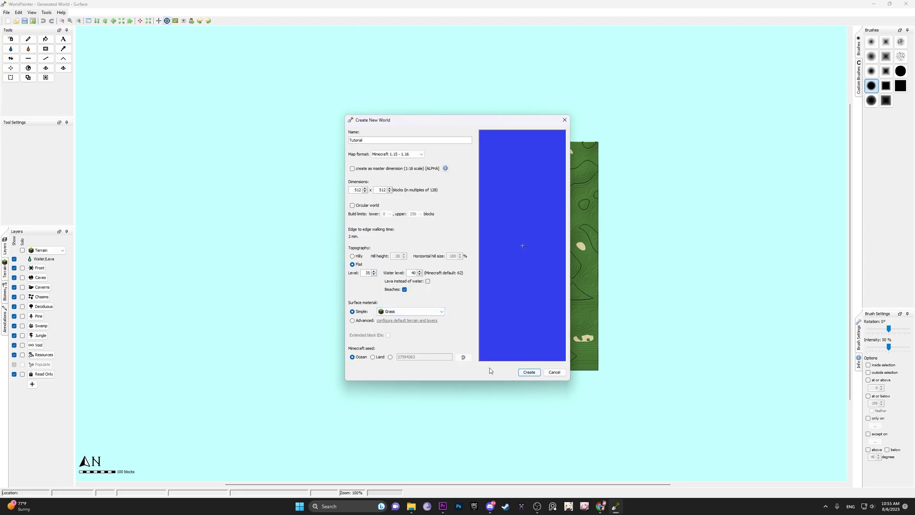
click(529, 373)
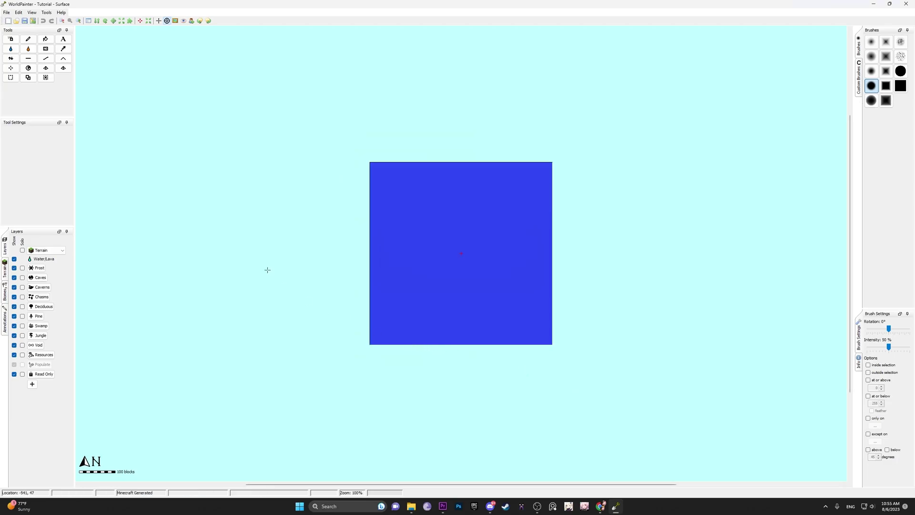
Show the 3D view, shrink its window to fit the world, and place it beside the map
click(32, 12)
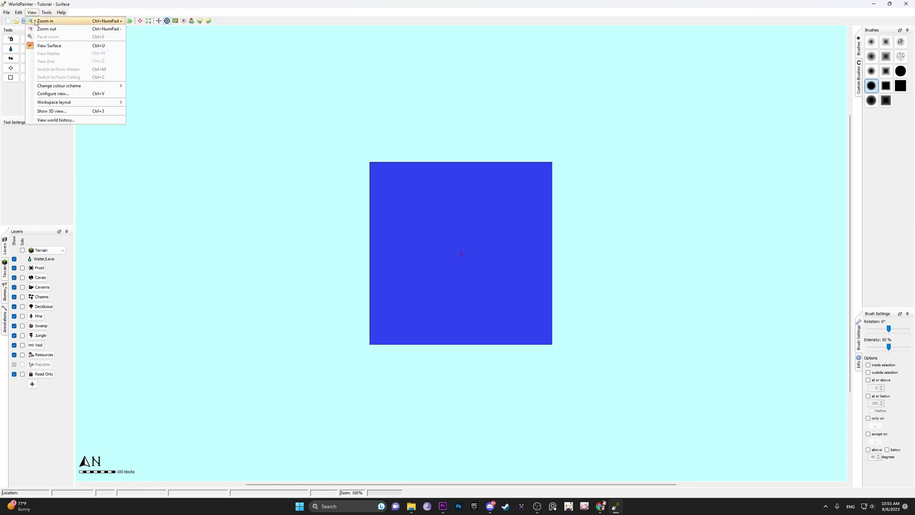
click(70, 110)
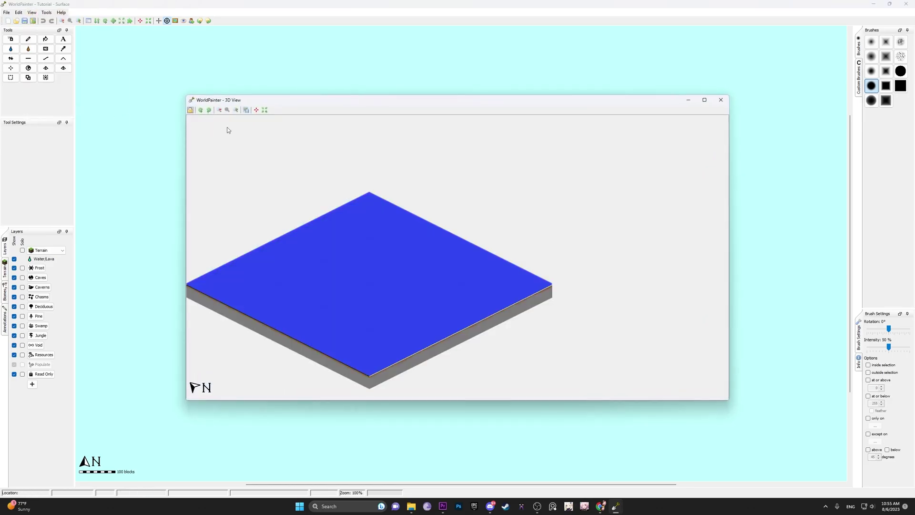
drag(727, 388, 419, 356)
scroll(373, 350, down, 1)
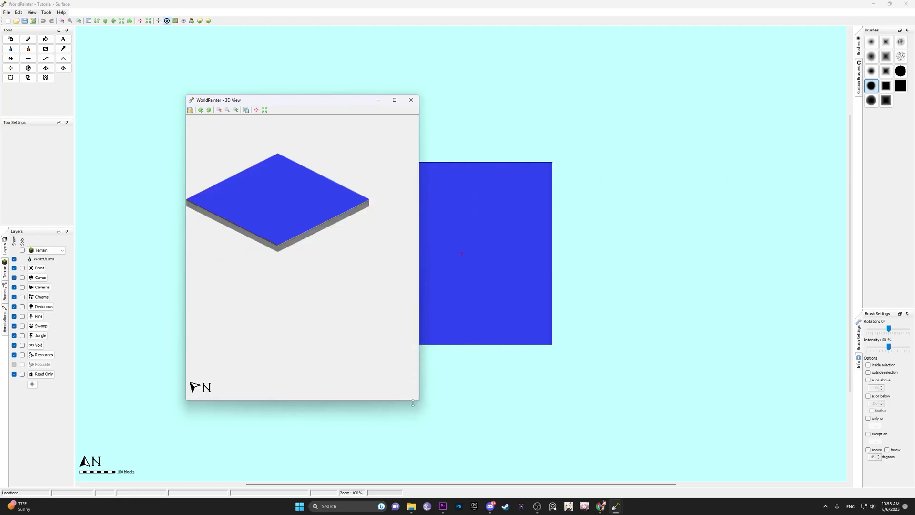
drag(419, 399, 369, 266)
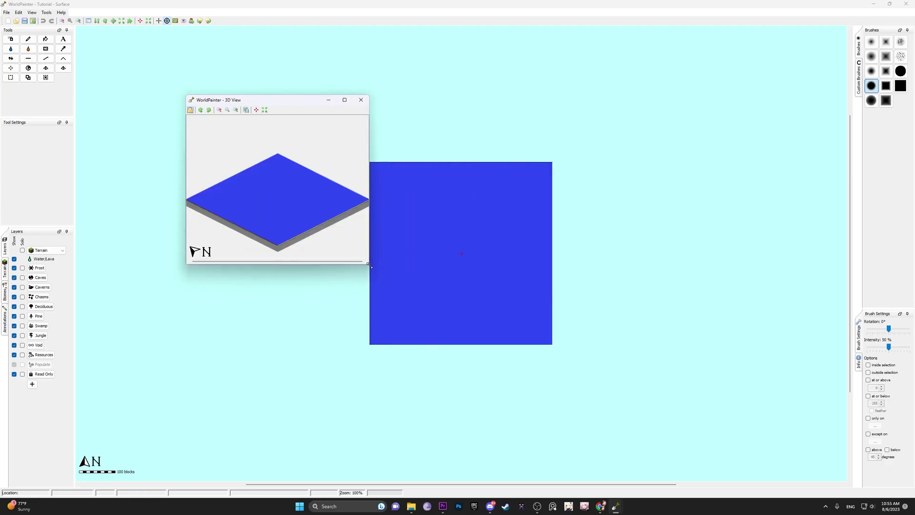
drag(249, 101, 111, 40)
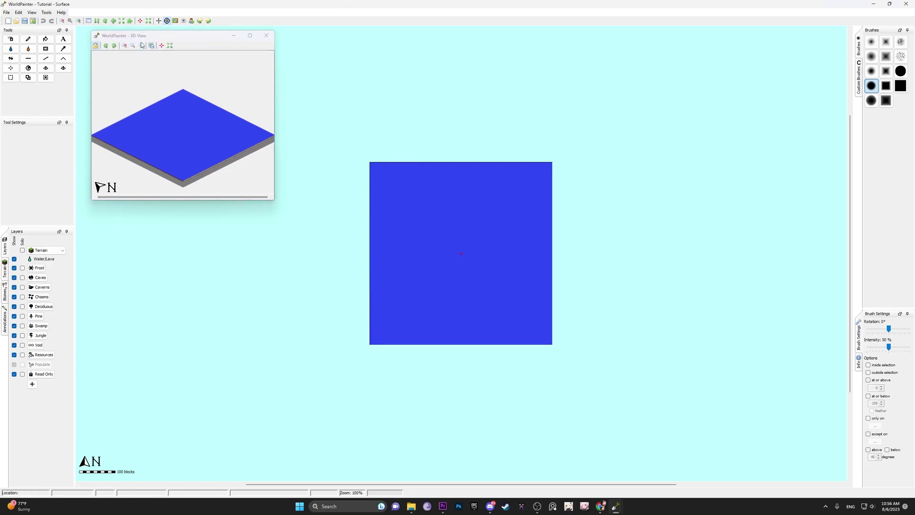
mouse_move(145, 37)
mouse_down()
mouse_move(176, 33)
mouse_move(146, 38)
mouse_up()
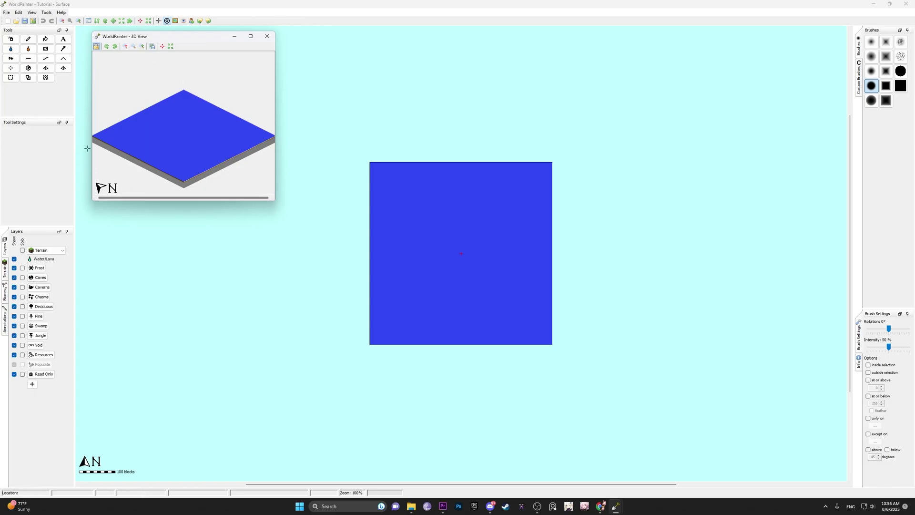
Activate the Height tool and try different brush sizes over the water map
click(11, 59)
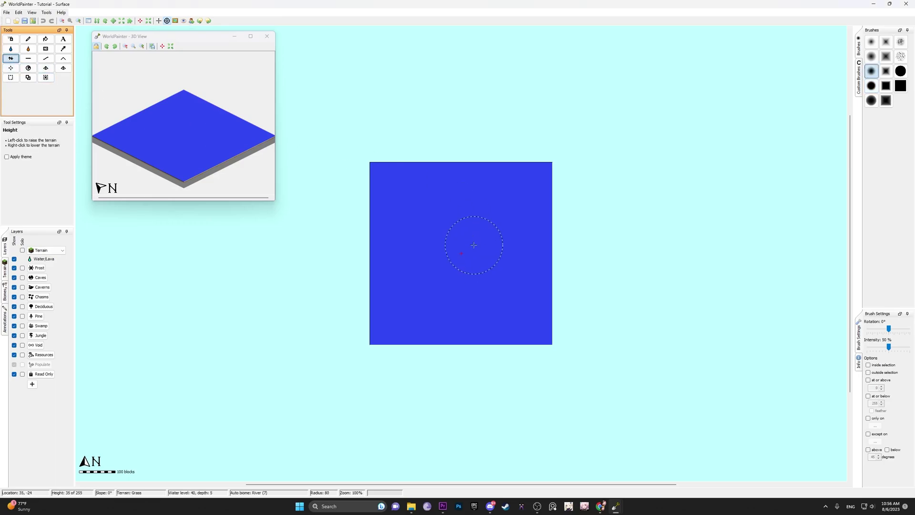
scroll(474, 245, up, 3)
scroll(473, 246, down, 5)
scroll(474, 248, up, 5)
scroll(474, 249, down, 3)
Try the solid square brush at several rotations over the map and enlarge the map view to 200%
click(900, 85)
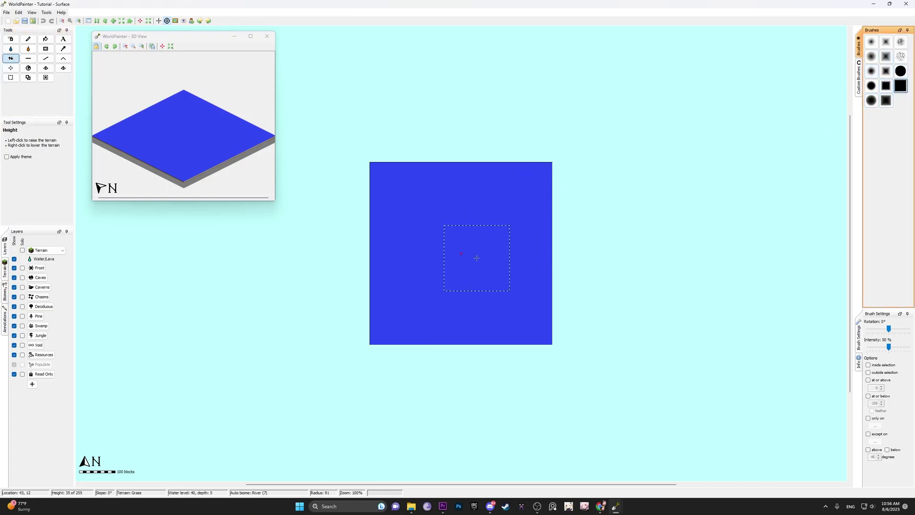
alt+scroll(476, 258, down, 5)
alt+scroll(476, 258, up, 4)
alt+scroll(476, 258, down, 2)
alt+scroll(477, 256, up, 1)
alt+scroll(476, 256, down, 3)
alt+scroll(477, 256, up, 5)
scroll(477, 256, up, 1)
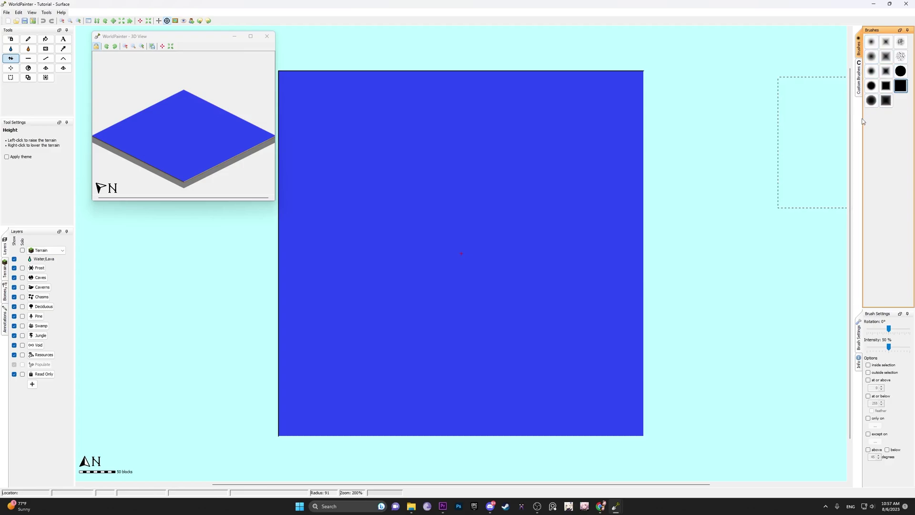
Switch to an irregular custom brush with a radius of about 86 and set its intensity to 100%
click(858, 96)
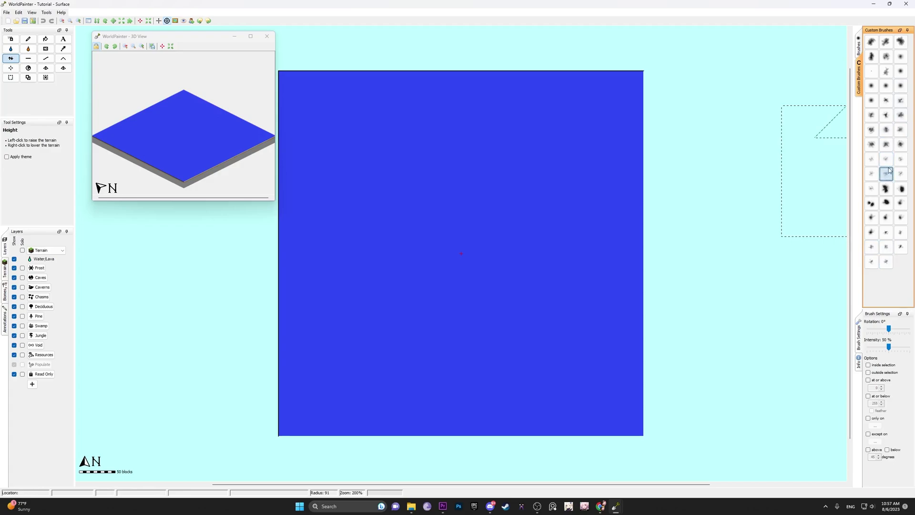
click(466, 252)
drag(466, 251, 474, 244)
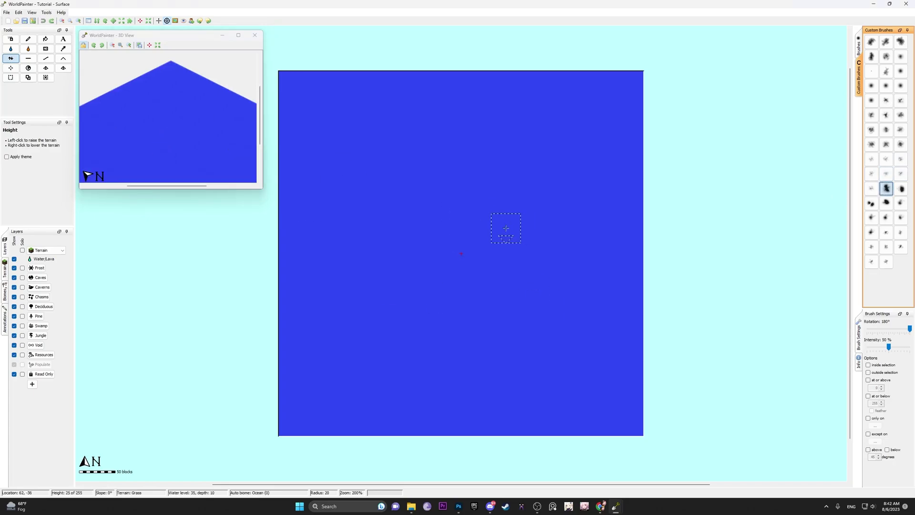
scroll(667, 224, up, 10)
key(0)
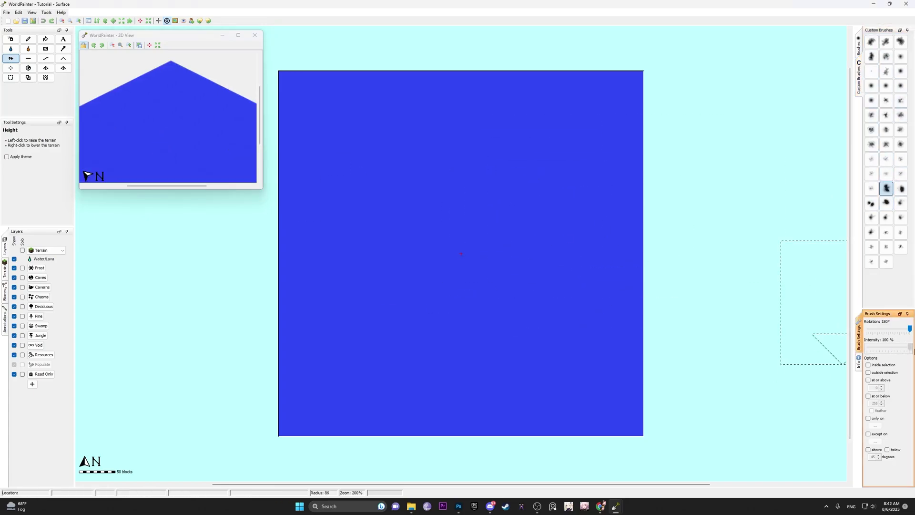
Raise an irregular island across most of the map, then build a steep mountain in its east with the custom brush rotated to 135°
click(886, 71)
mouse_move(519, 183)
mouse_down()
mouse_move(561, 159)
mouse_move(414, 167)
mouse_up()
scroll(415, 167, down, 9)
mouse_move(414, 167)
mouse_down()
mouse_move(475, 201)
mouse_move(549, 335)
mouse_move(563, 200)
mouse_up()
alt+scroll(484, 320, up, 3)
mouse_move(484, 319)
mouse_down()
mouse_move(438, 334)
mouse_move(452, 177)
mouse_move(315, 143)
mouse_move(601, 325)
mouse_move(551, 271)
mouse_up()
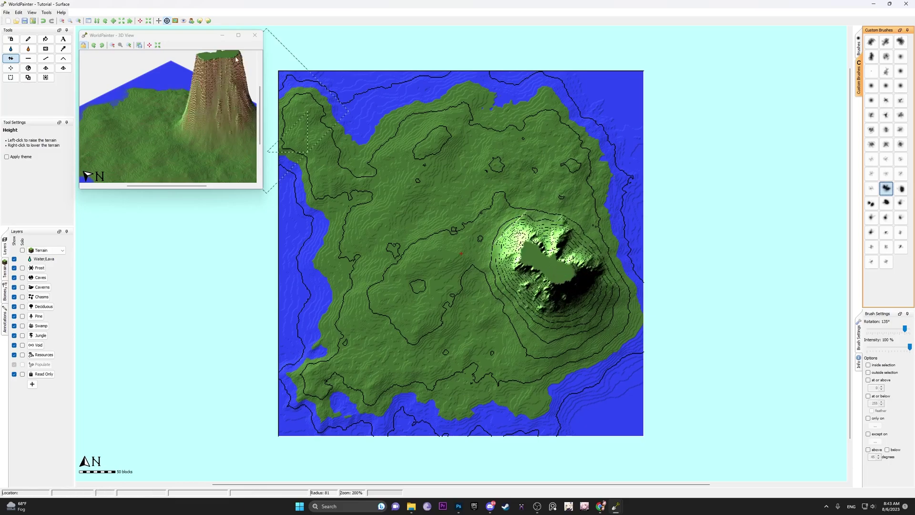
Undo the last mountain stroke and raise a broader hill in the island's west-centre, discarding a trial lowering in the north
click(43, 21)
scroll(476, 293, down, 5)
mouse_move(455, 290)
mouse_down()
mouse_move(426, 281)
mouse_move(594, 133)
mouse_move(359, 290)
mouse_move(403, 306)
mouse_up()
right_drag(469, 143, 524, 191)
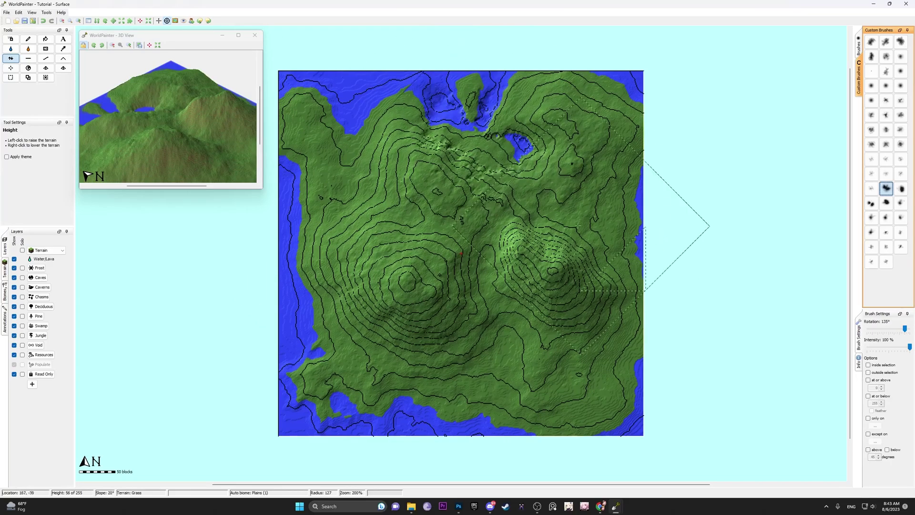
key(ctrl+z)
Raise a mountain ridge across the island's northern half, switching to a finer custom brush
drag(491, 135, 443, 164)
right_click(444, 165)
key(ctrl+z)
click(900, 129)
scroll(810, 254, down, 5)
mouse_move(500, 205)
mouse_down()
mouse_move(496, 273)
mouse_move(527, 371)
mouse_move(481, 354)
mouse_move(553, 181)
mouse_move(419, 219)
mouse_move(396, 203)
mouse_up()
scroll(505, 305, up, 3)
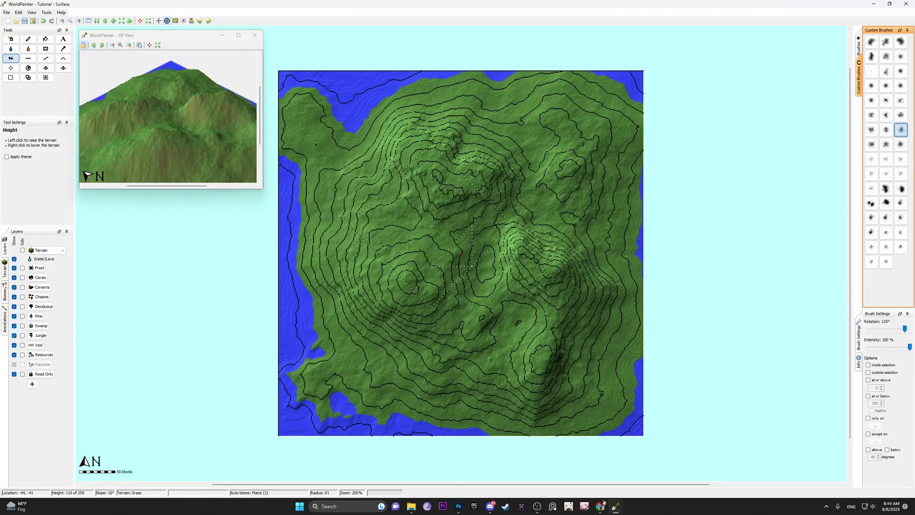
Reshape the island with a round custom brush by raising its centre and lowering the coastline, including an eastern inlet
click(871, 85)
scroll(465, 238, up, 4)
scroll(464, 238, down, 1)
mouse_move(465, 238)
mouse_down()
mouse_move(360, 219)
mouse_move(445, 424)
mouse_up()
mouse_move(445, 424)
right_down()
mouse_move(587, 209)
mouse_move(514, 221)
mouse_move(681, 52)
mouse_move(324, 285)
mouse_move(419, 477)
mouse_move(645, 152)
right_up()
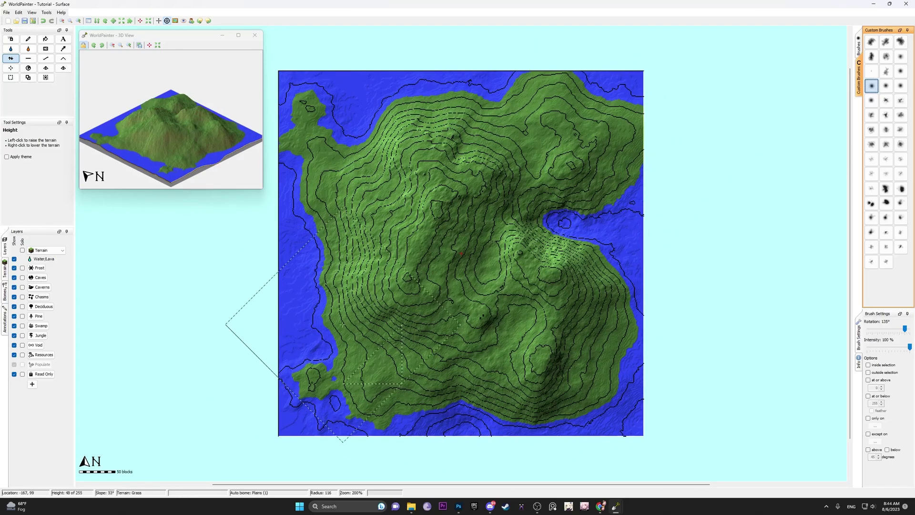
Flatten the terrain in the island's west-centre using the Flatten tool at 65% intensity
click(28, 58)
drag(909, 346, 894, 346)
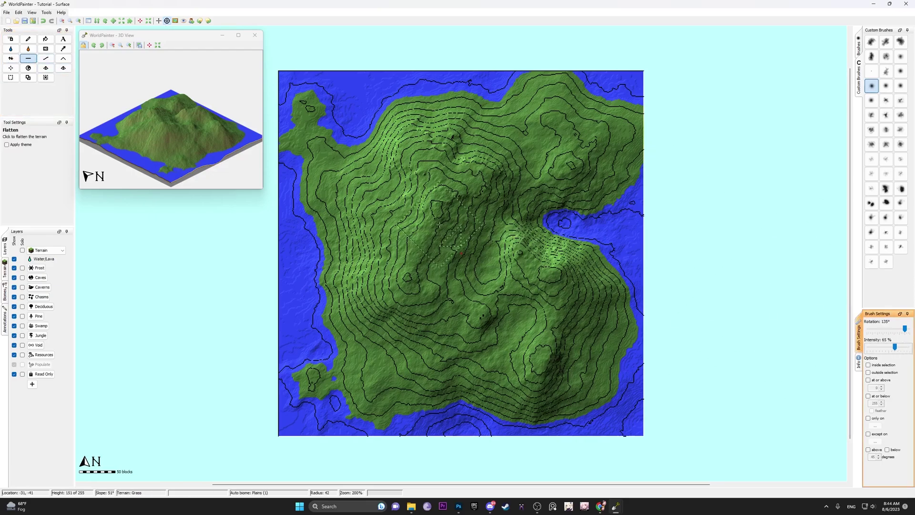
mouse_move(448, 241)
mouse_down()
mouse_move(455, 253)
mouse_move(353, 235)
mouse_move(393, 214)
mouse_move(368, 251)
mouse_move(366, 237)
mouse_move(382, 217)
mouse_move(356, 274)
mouse_move(410, 343)
mouse_move(419, 229)
mouse_up()
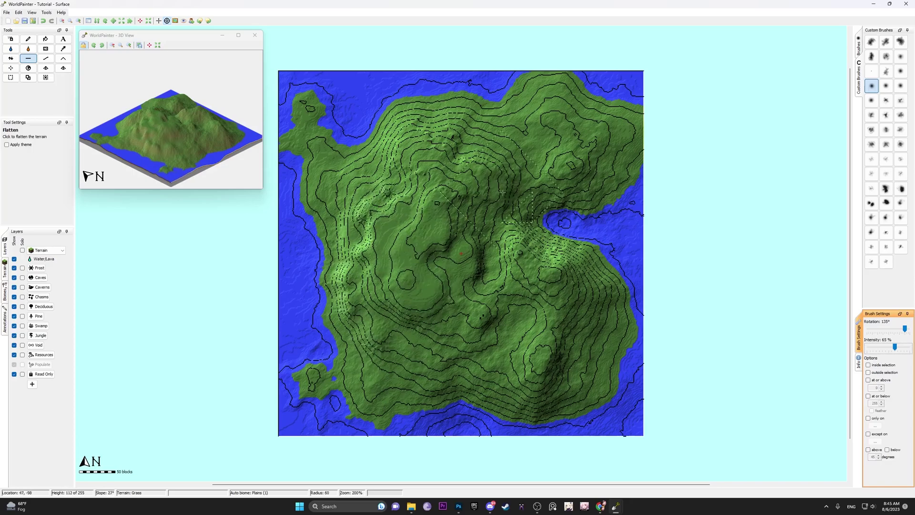
Flatten a plateau in the northeast and the northwestern and western shores with a larger blotchy custom brush
click(900, 188)
scroll(501, 157, up, 5)
click(501, 157)
mouse_move(502, 157)
mouse_down()
mouse_move(517, 136)
mouse_move(552, 122)
mouse_up()
scroll(310, 96, down, 5)
mouse_move(311, 96)
mouse_down()
mouse_move(319, 131)
mouse_move(412, 112)
mouse_up()
drag(328, 234, 343, 376)
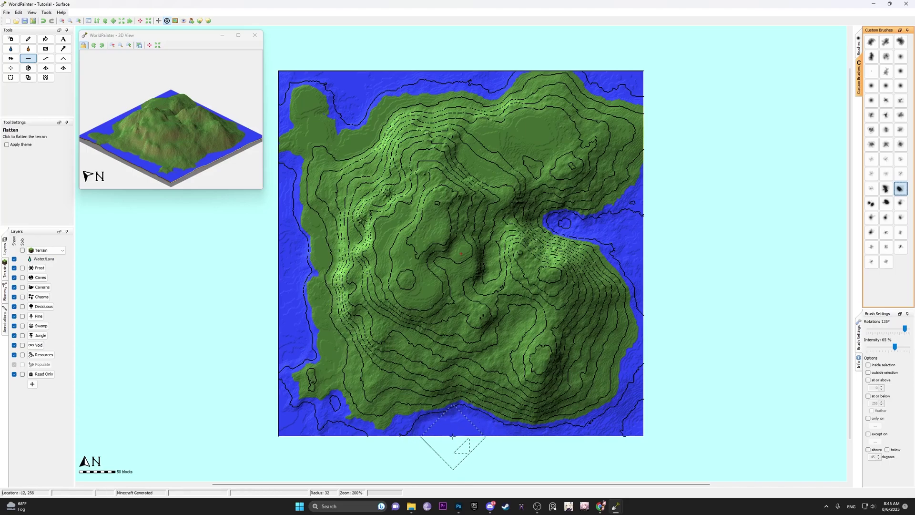
Raise rugged hills through the island's south-central area with the Height tool, alternating two blotchy custom brushes
click(11, 58)
click(886, 188)
scroll(410, 267, up, 9)
mouse_move(410, 267)
mouse_down()
mouse_move(424, 248)
mouse_move(429, 334)
mouse_move(402, 299)
mouse_move(505, 364)
mouse_move(584, 341)
mouse_move(514, 281)
mouse_up()
scroll(190, 143, up, 1)
click(901, 188)
scroll(563, 336, down, 1)
click(564, 336)
scroll(196, 130, down, 1)
drag(521, 338, 491, 336)
scroll(491, 336, down, 2)
Set the brush intensity to 100% and raise the southeastern ridge with another custom brush
drag(895, 347, 914, 345)
click(886, 203)
key(0)
scroll(510, 348, up, 1)
mouse_move(510, 347)
mouse_down()
mouse_move(492, 344)
mouse_move(492, 288)
mouse_move(451, 292)
mouse_move(556, 397)
mouse_up()
Flatten terraces across the island's centre and southern slopes using the Flatten tool with a finer custom brush
click(885, 129)
click(28, 58)
scroll(520, 332, down, 6)
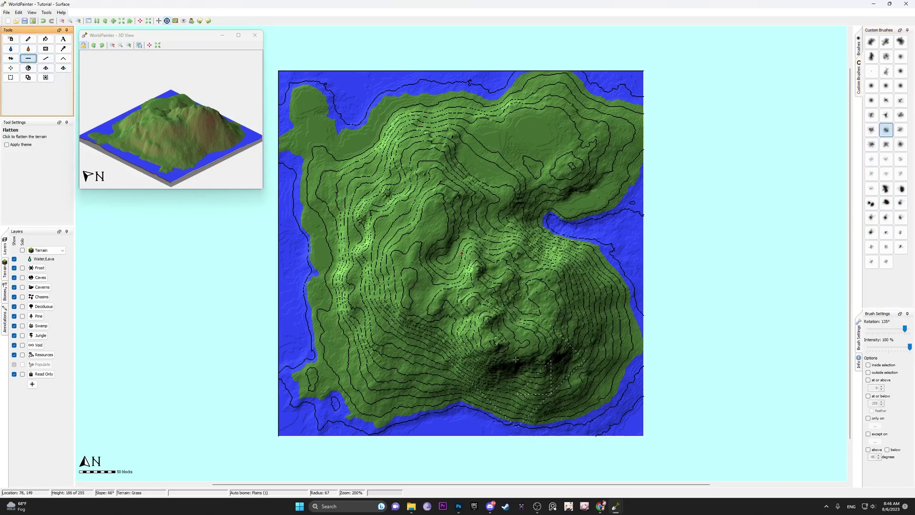
mouse_move(505, 336)
mouse_down()
mouse_move(458, 358)
mouse_move(486, 384)
mouse_move(429, 381)
mouse_move(471, 257)
mouse_move(452, 268)
mouse_move(525, 281)
mouse_move(615, 338)
mouse_move(590, 295)
mouse_move(465, 362)
mouse_move(348, 312)
mouse_up()
Raise rough terrain from the island's centre to its western ridge using the Height tool and a textured custom brush
click(46, 58)
scroll(596, 312, up, 1)
click(886, 188)
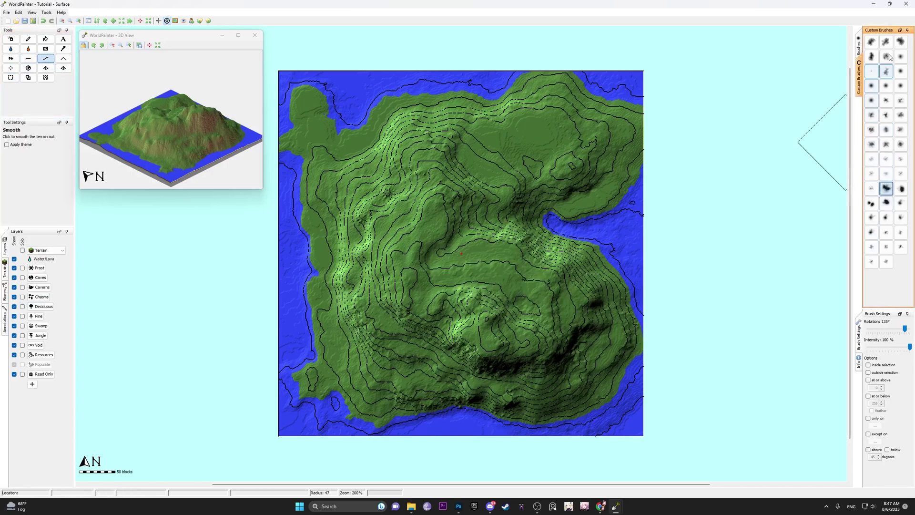
click(886, 56)
click(10, 58)
mouse_move(493, 246)
mouse_down()
mouse_move(474, 242)
mouse_move(433, 350)
mouse_move(358, 347)
mouse_move(351, 188)
mouse_move(332, 216)
mouse_up()
Flatten ledges into the island's western slope with a different textured custom brush
click(28, 58)
scroll(361, 197, down, 5)
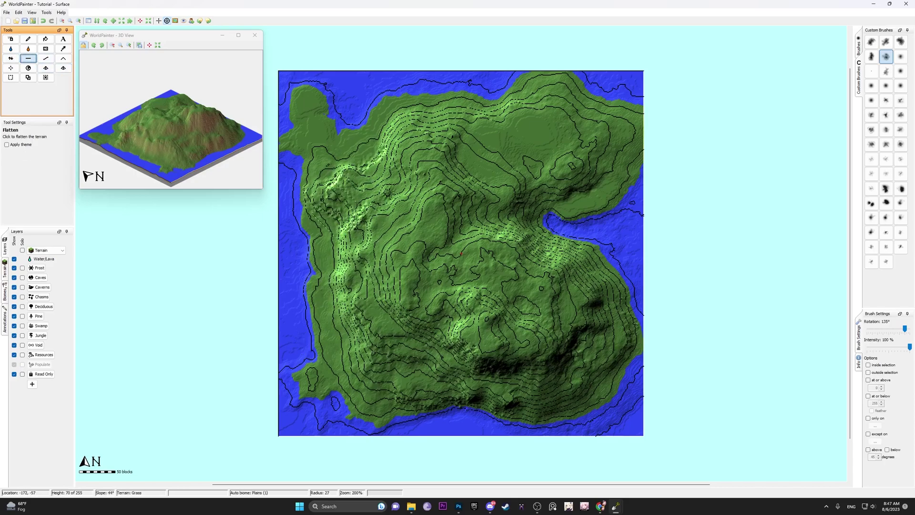
click(900, 145)
mouse_move(333, 210)
mouse_down()
mouse_move(353, 329)
mouse_move(336, 309)
mouse_move(351, 263)
mouse_move(346, 342)
mouse_up()
mouse_move(353, 253)
mouse_down()
mouse_move(345, 348)
mouse_move(353, 224)
mouse_move(376, 243)
mouse_move(357, 270)
mouse_move(372, 221)
mouse_up()
click(46, 58)
click(28, 58)
scroll(347, 250, down, 3)
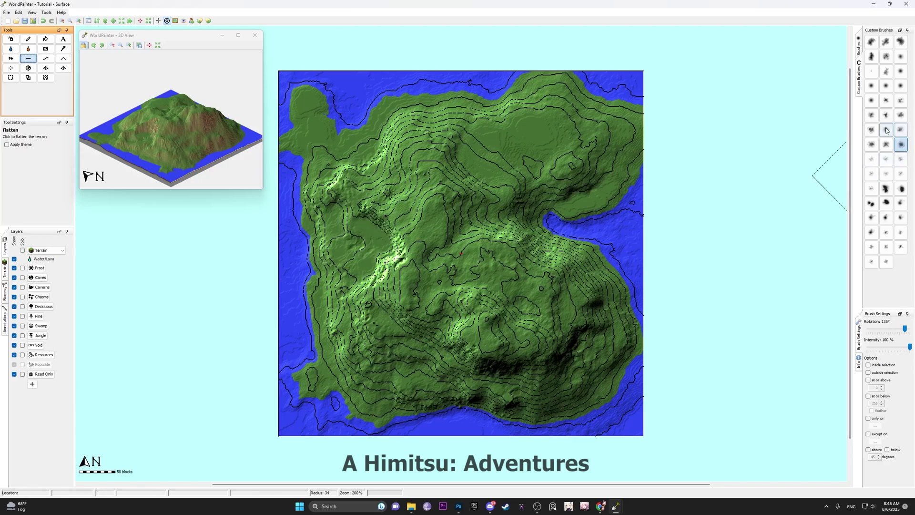
Undo the most recent flattening strokes on the western slope
key(ctrl+z)
key(ctrl+z)
key(ctrl+z)
key(ctrl+z)
key(ctrl+z)
key(ctrl+z)
key(ctrl+z)
key(ctrl+z)
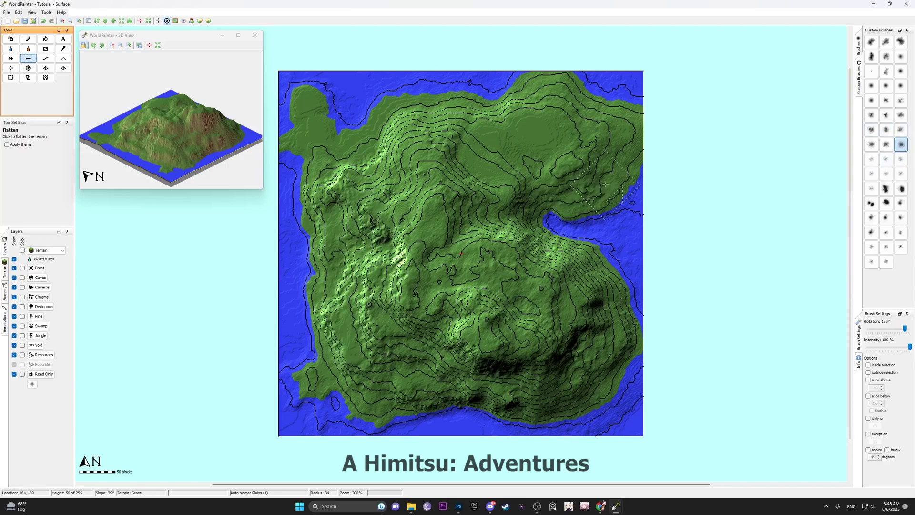
key(ctrl+z)
key(ctrl+z)
key(ctrl+z)
key(ctrl+z)
key(ctrl+z)
key(ctrl+z)
key(ctrl+z)
key(ctrl+z)
key(ctrl+z)
key(ctrl+z)
Raise rough rocky detail on the southeastern mountain slope with the Height tool
click(10, 59)
scroll(176, 139, up, 1)
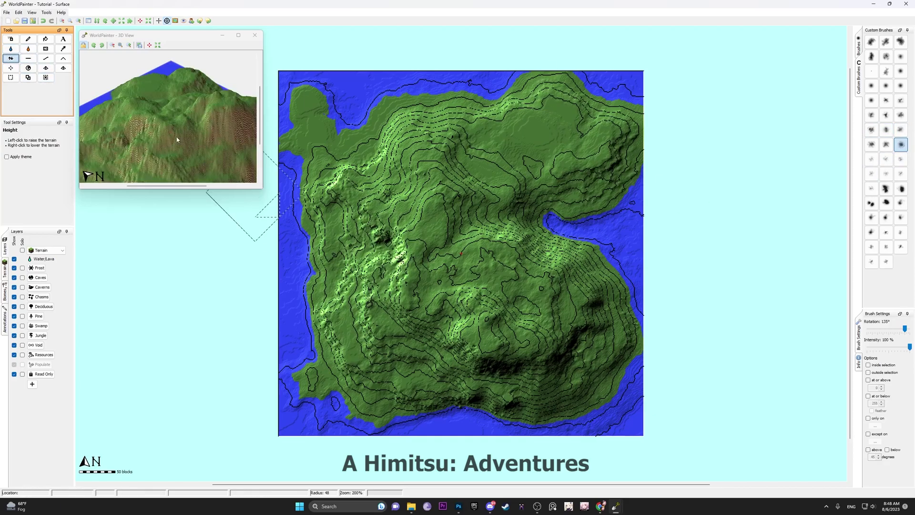
scroll(176, 139, down, 1)
mouse_move(495, 357)
mouse_down()
mouse_move(512, 333)
mouse_move(500, 374)
mouse_move(529, 375)
mouse_up()
Raise rocky detail along the southwestern slopes and across to the ridge beside the eastern inlet
click(28, 58)
scroll(520, 371, up, 6)
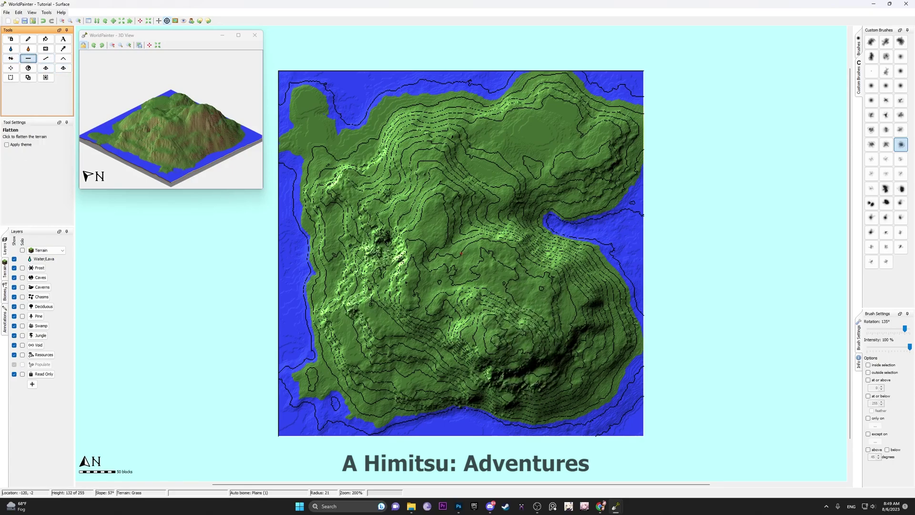
click(10, 58)
scroll(331, 302, down, 8)
mouse_move(332, 302)
mouse_down()
mouse_move(306, 368)
mouse_move(433, 405)
mouse_up()
mouse_move(324, 291)
mouse_down()
mouse_move(331, 247)
mouse_move(315, 229)
mouse_move(316, 262)
mouse_move(329, 234)
mouse_move(321, 315)
mouse_move(336, 345)
mouse_move(319, 241)
mouse_move(353, 249)
mouse_move(344, 227)
mouse_move(417, 259)
mouse_move(379, 160)
mouse_move(351, 134)
mouse_move(592, 233)
mouse_move(541, 241)
mouse_move(539, 212)
mouse_up()
Add further rugged relief to the western, southern and central slopes, varying the brush size
click(29, 58)
scroll(337, 306, up, 4)
scroll(316, 262, down, 3)
click(10, 58)
scroll(340, 324, down, 1)
click(28, 58)
scroll(381, 240, up, 1)
click(10, 58)
scroll(538, 212, up, 2)
mouse_move(346, 211)
mouse_down()
mouse_move(378, 186)
mouse_move(340, 329)
mouse_move(329, 282)
mouse_up()
scroll(363, 334, down, 3)
mouse_move(396, 353)
mouse_down()
mouse_move(423, 368)
mouse_move(531, 292)
mouse_move(466, 301)
mouse_move(508, 291)
mouse_up()
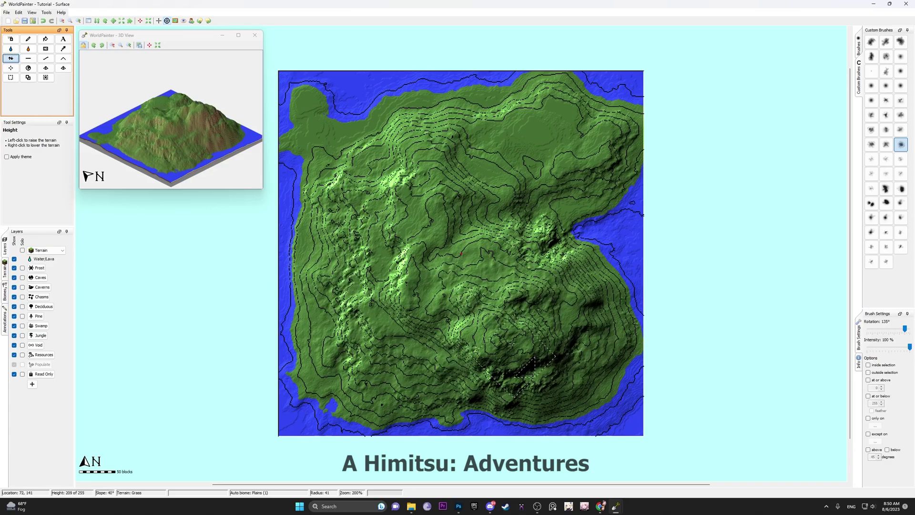
Fill slopes above 45 degrees with Rock through a global operation, keeping the operations window open
click(19, 13)
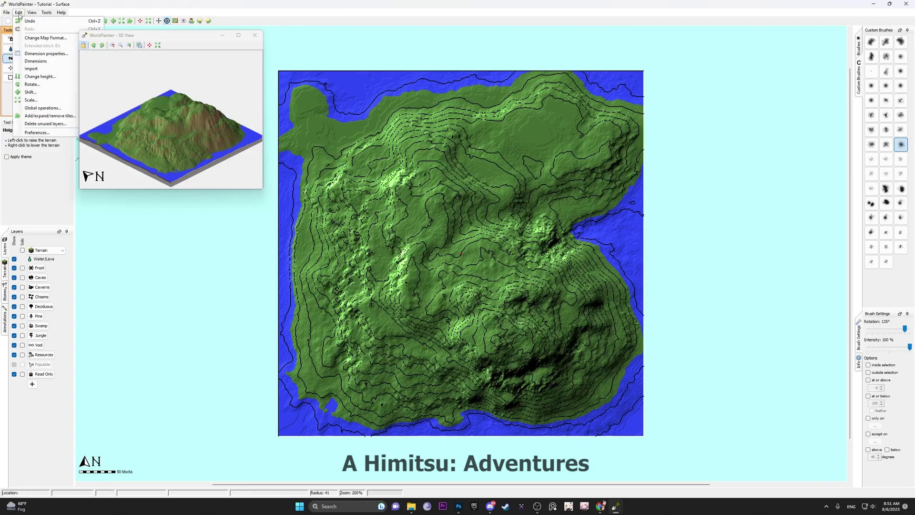
click(43, 107)
drag(395, 173, 111, 207)
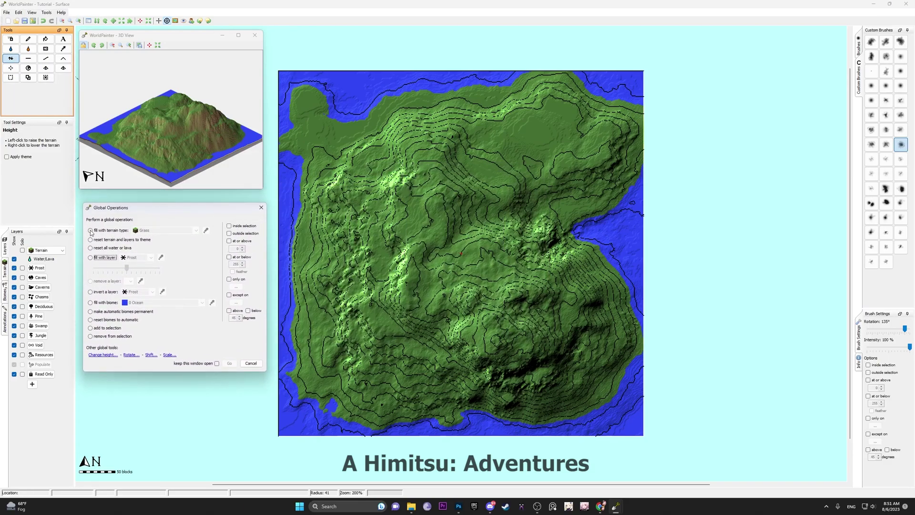
click(91, 230)
click(165, 231)
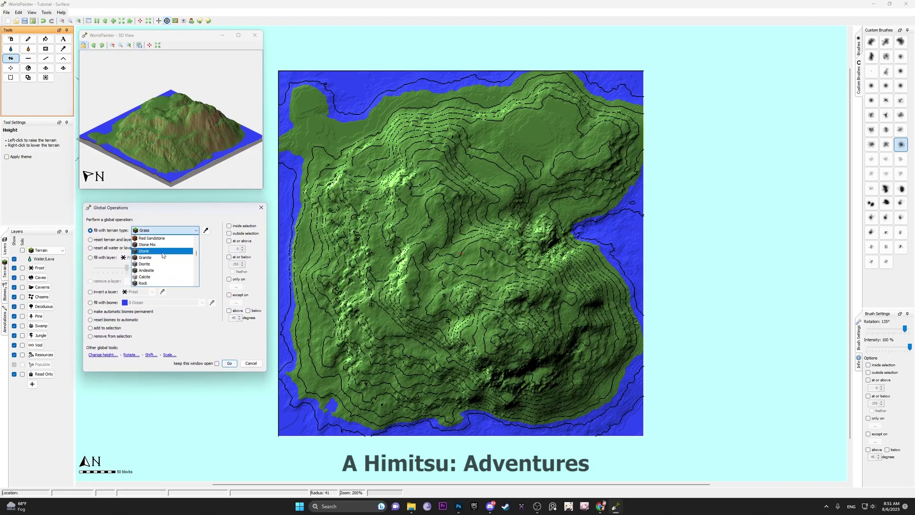
click(143, 283)
click(217, 363)
click(229, 363)
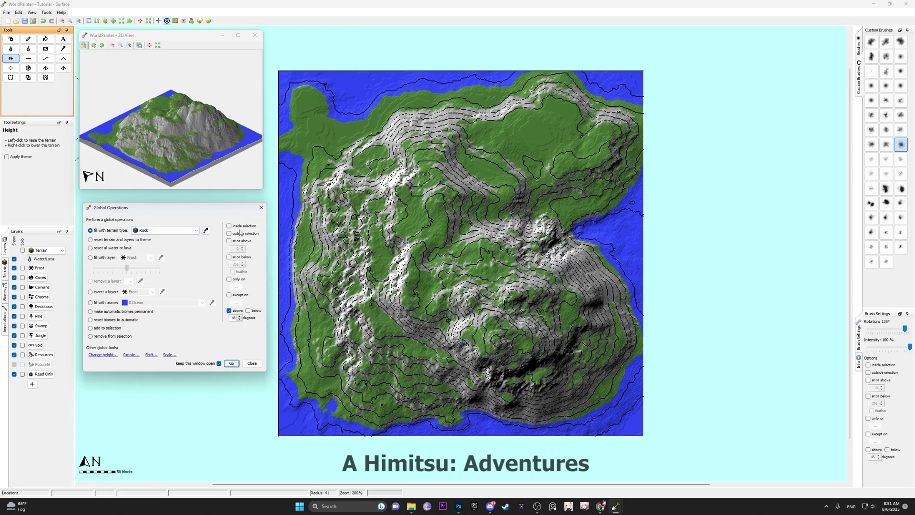
click(164, 230)
scroll(167, 267, down, 3)
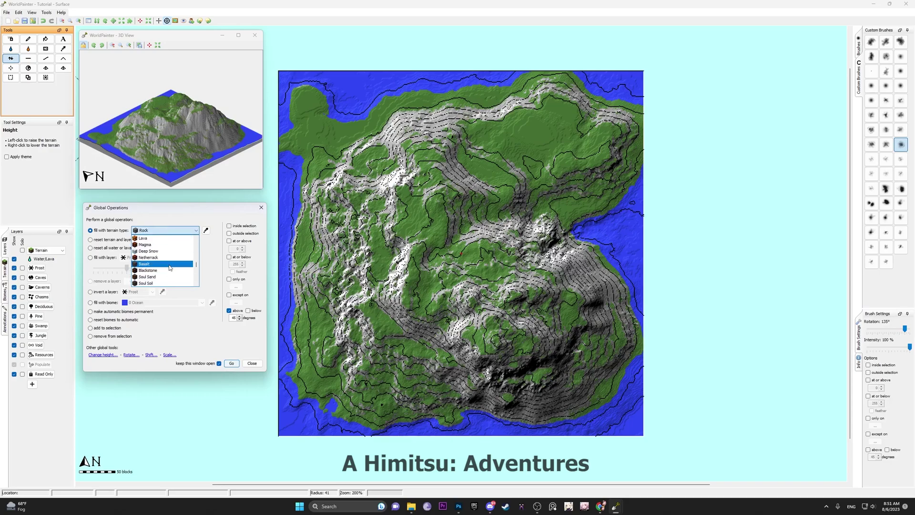
click(170, 271)
click(229, 279)
mouse_move(265, 318)
click(319, 271)
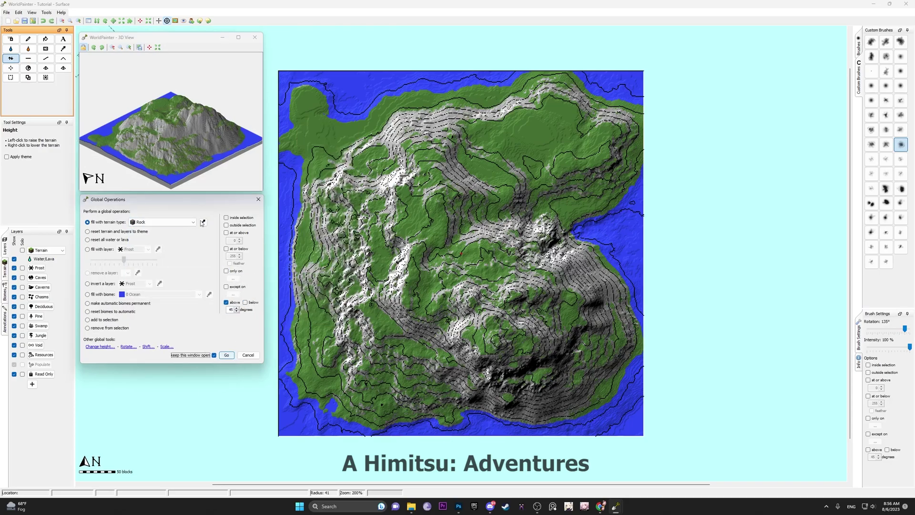
Fill slopes above 67 degrees with Light Grey Stained Terracotta, restricted to existing Rock terrain
click(162, 222)
scroll(160, 240, down, 5)
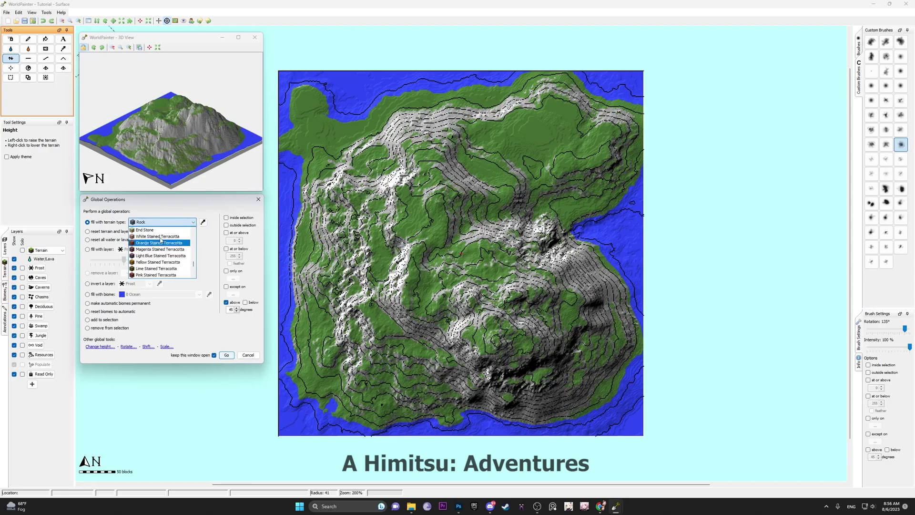
scroll(161, 240, up, 6)
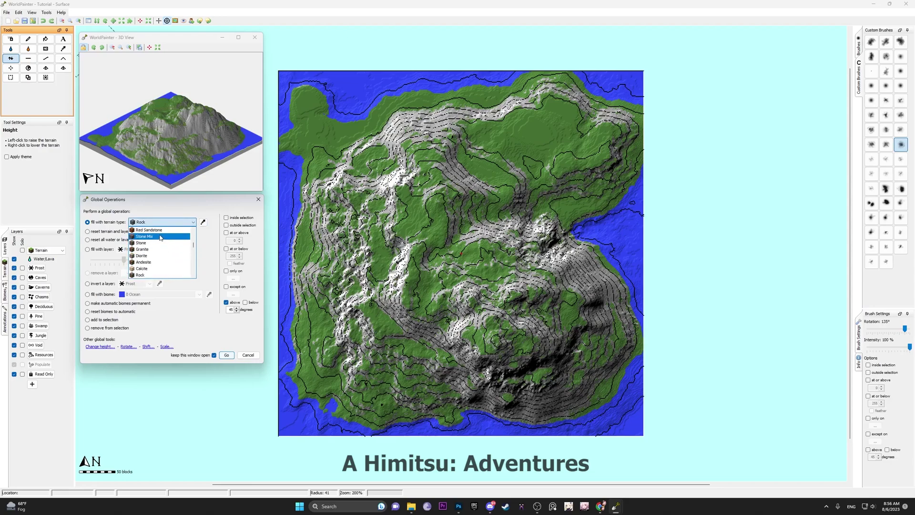
scroll(161, 237, down, 6)
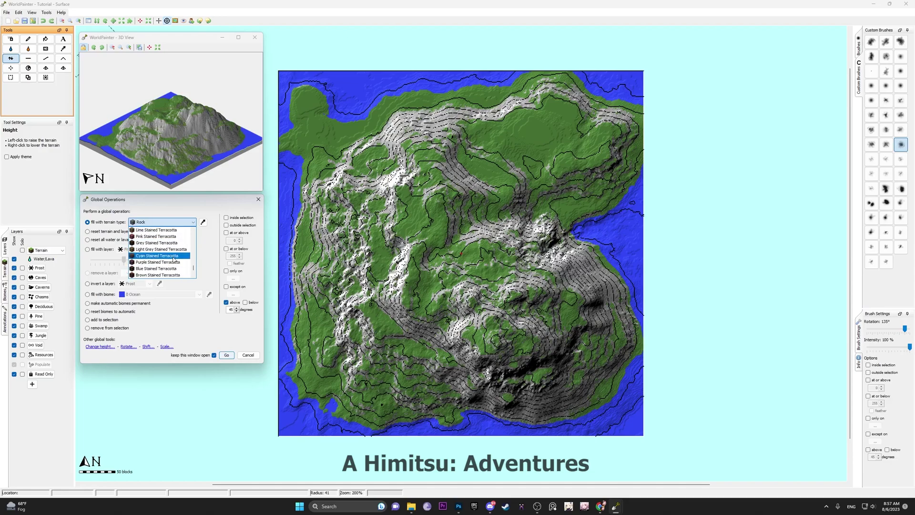
click(171, 249)
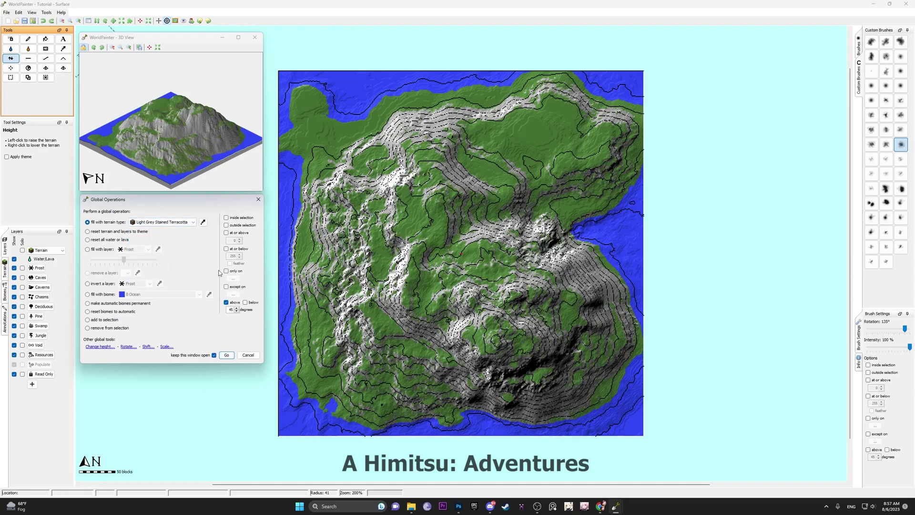
click(226, 271)
click(314, 296)
text(67)
click(228, 355)
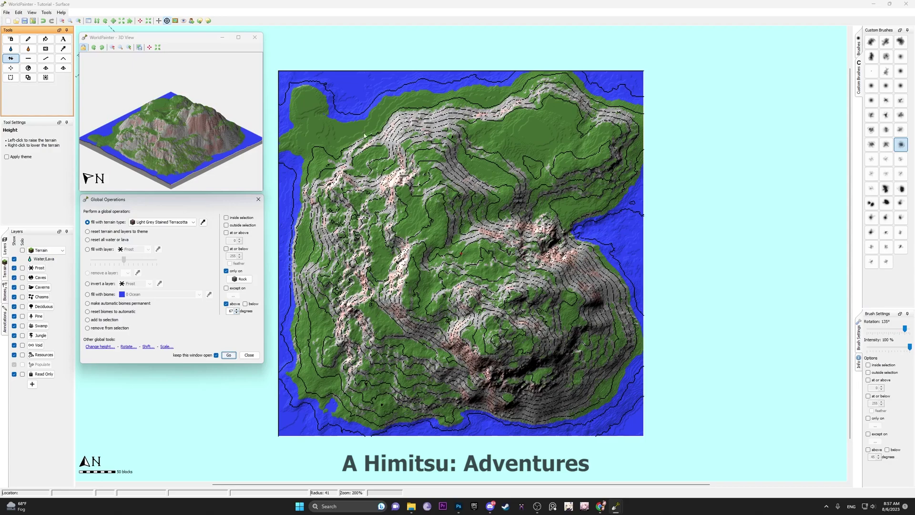
Try another global terrain fill limited to slopes below a set angle, and undo it
click(162, 222)
click(142, 259)
click(245, 304)
click(225, 271)
drag(228, 311, 240, 318)
click(229, 355)
click(258, 200)
key(ctrl+z)
Try filling the gently sloping Grass areas with Sand through a global operation, and undo it
click(31, 12)
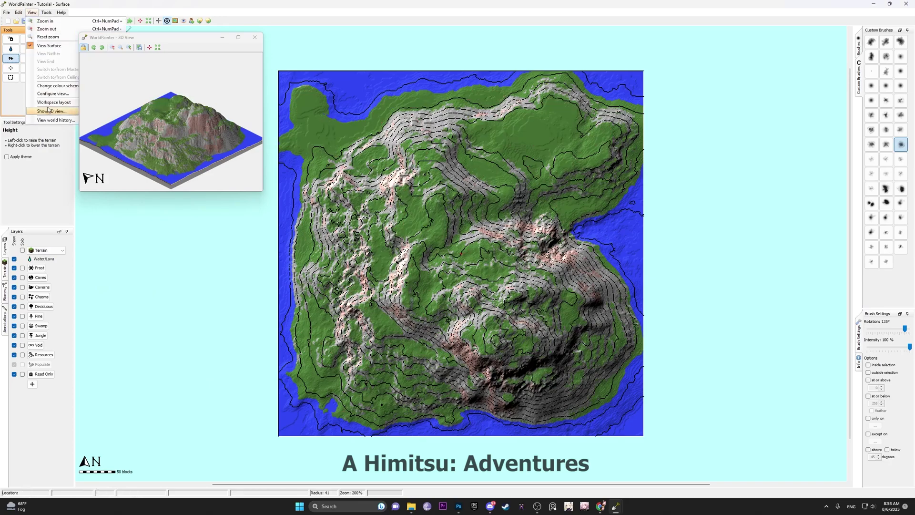
mouse_move(19, 11)
click(40, 107)
drag(159, 208, 132, 211)
click(89, 231)
click(162, 231)
click(150, 270)
click(228, 280)
click(315, 134)
click(247, 312)
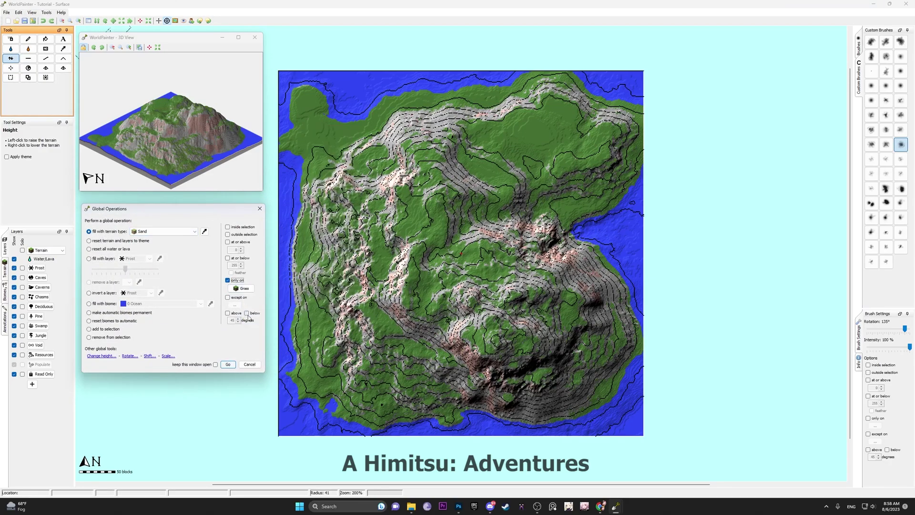
drag(230, 320, 248, 337)
click(228, 364)
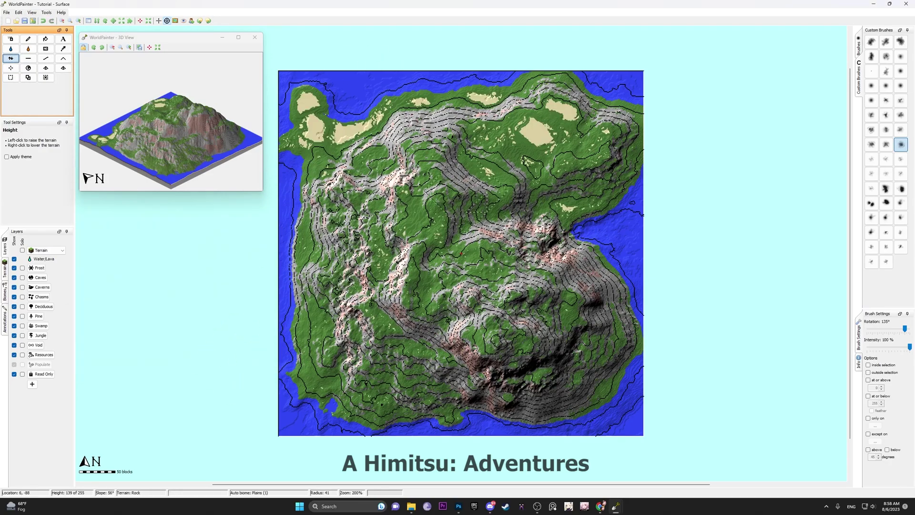
key(ctrl+z)
Fill the low-lying coastal ground with Sand, restricted to Grass terrain at or below a maximum height
key(ctrl+g)
drag(426, 170, 142, 205)
click(89, 224)
click(162, 224)
click(150, 263)
click(228, 252)
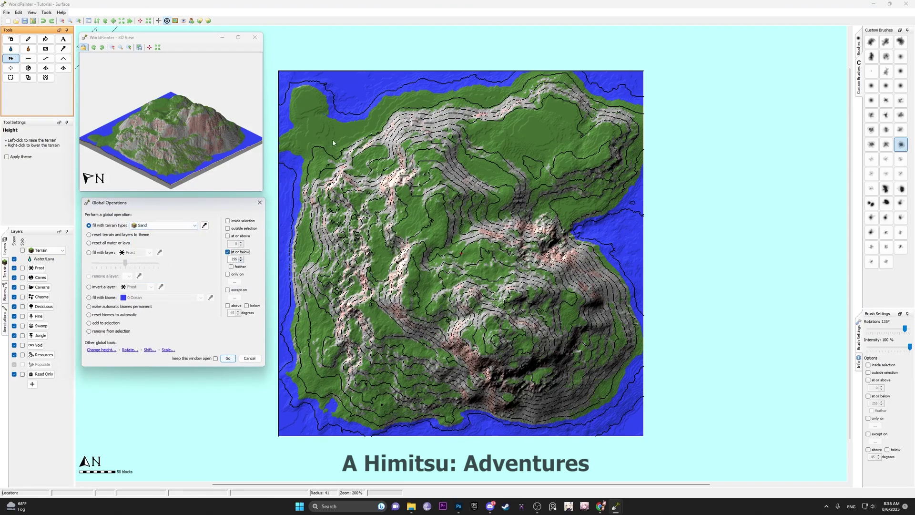
click(227, 274)
mouse_move(276, 313)
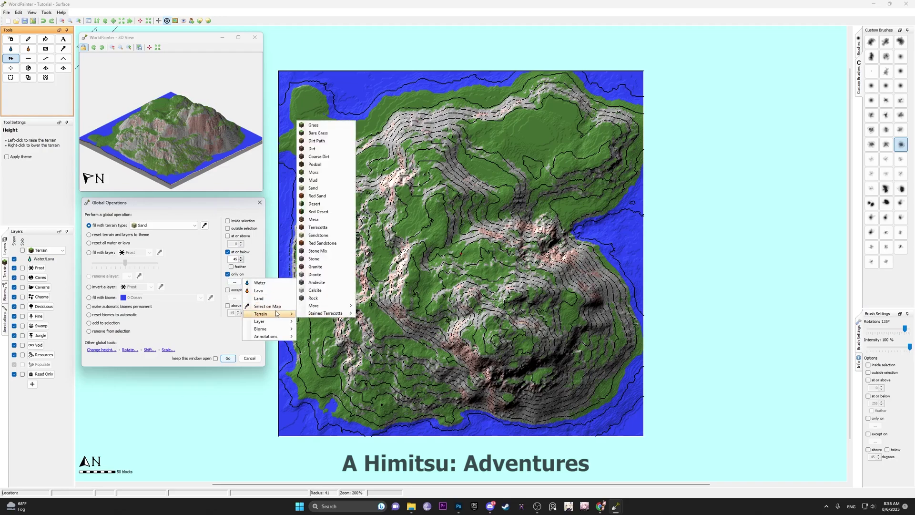
click(314, 125)
click(246, 305)
click(228, 357)
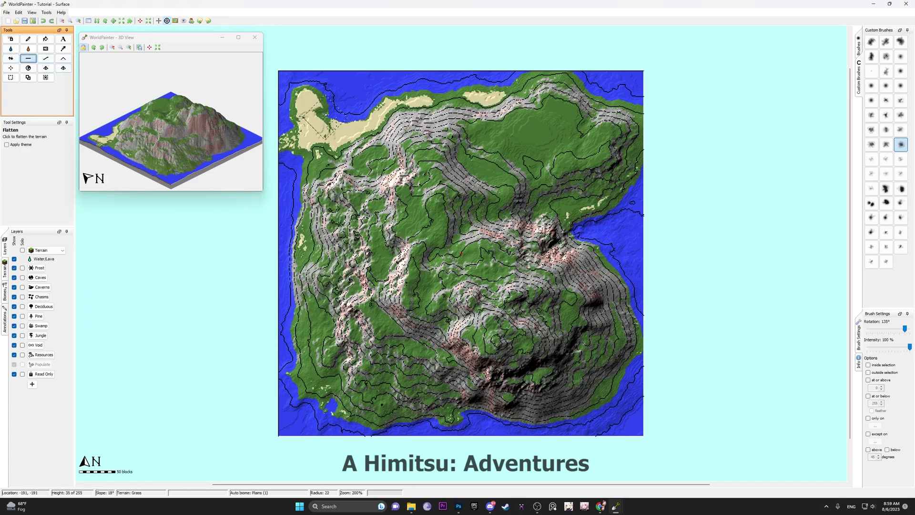
Reshape the northwestern coast around the sandy headland with the Flatten and Smooth tools
click(28, 58)
click(46, 58)
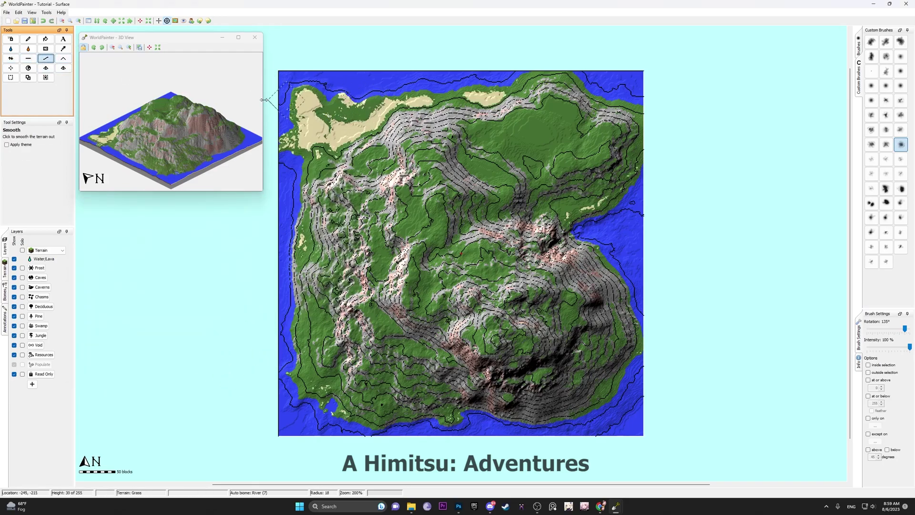
click(11, 58)
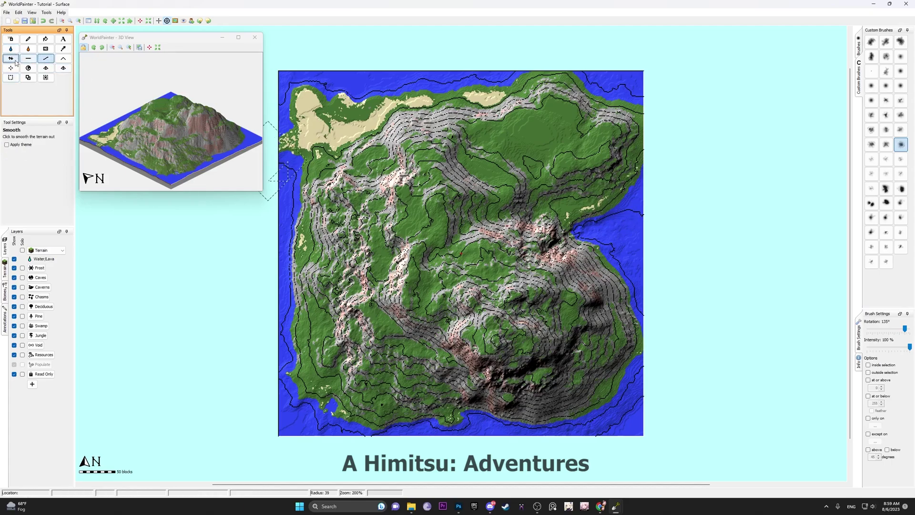
key(ctrl+z)
key(ctrl+y)
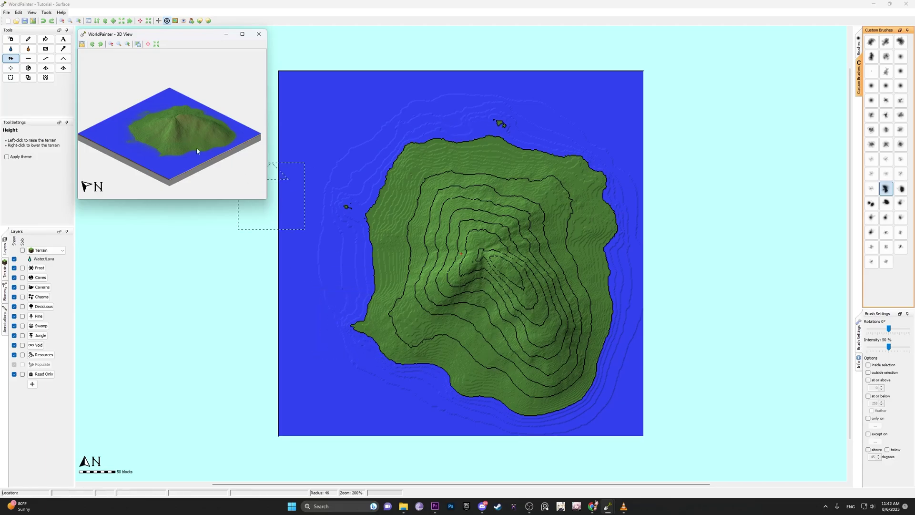
click(19, 12)
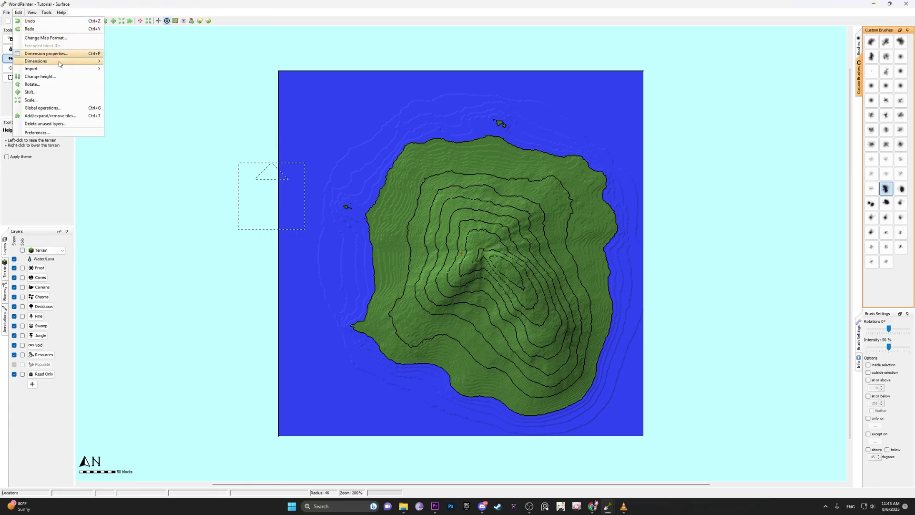
click(74, 108)
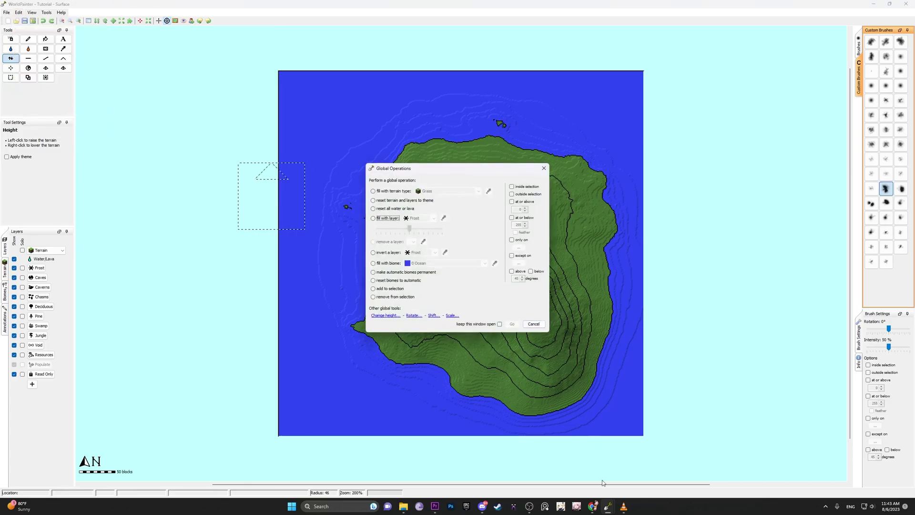
mouse_move(608, 507)
click(533, 323)
click(660, 465)
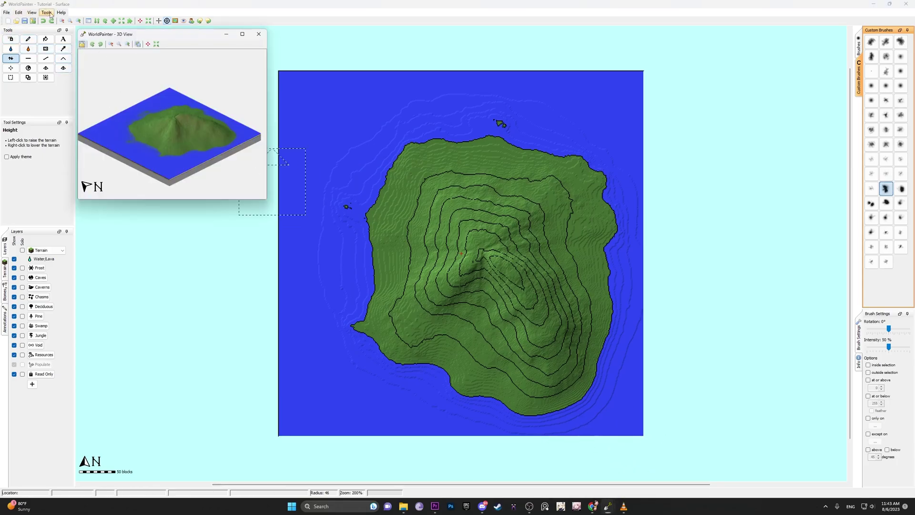
Fill the new island's slopes above 45 degrees with Stone, keeping the Global Operations window open
click(31, 13)
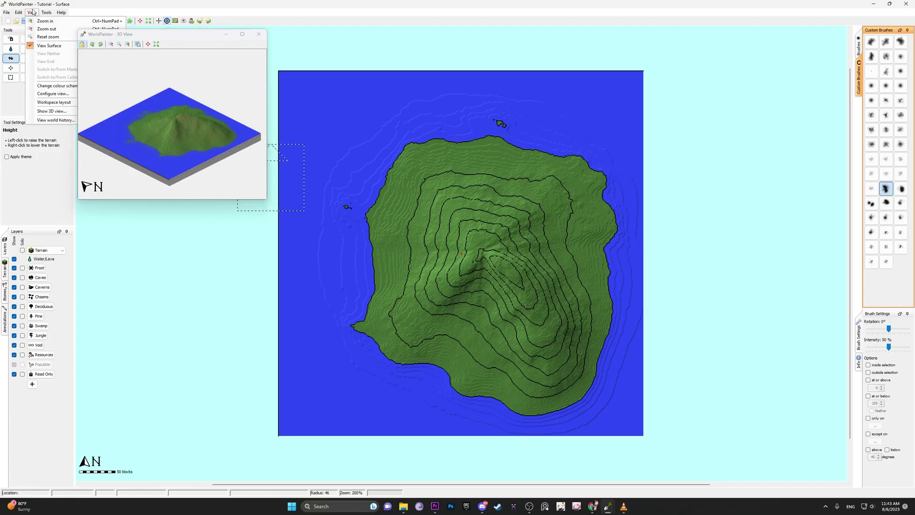
mouse_move(19, 13)
click(46, 108)
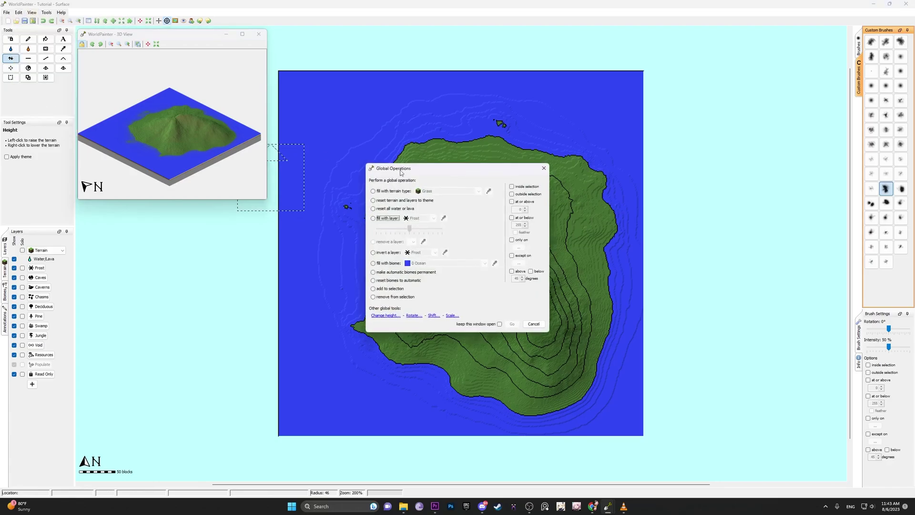
drag(407, 169, 128, 214)
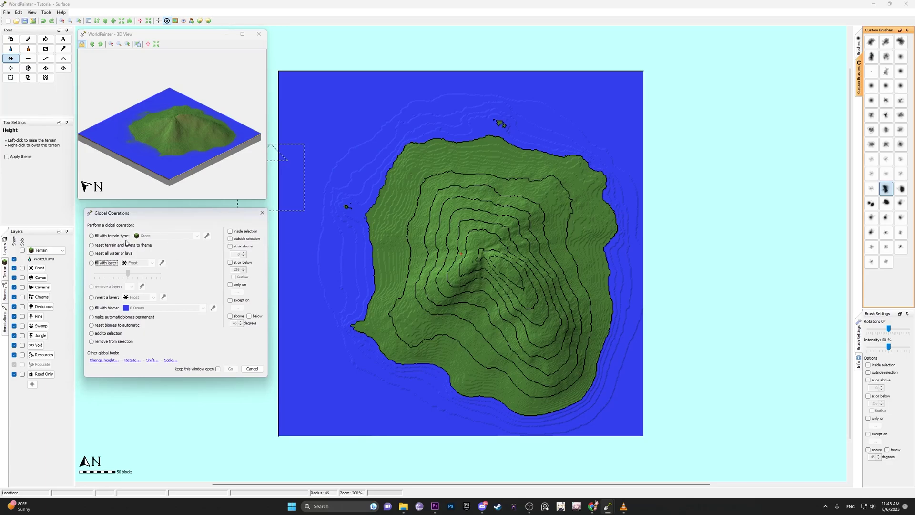
click(108, 236)
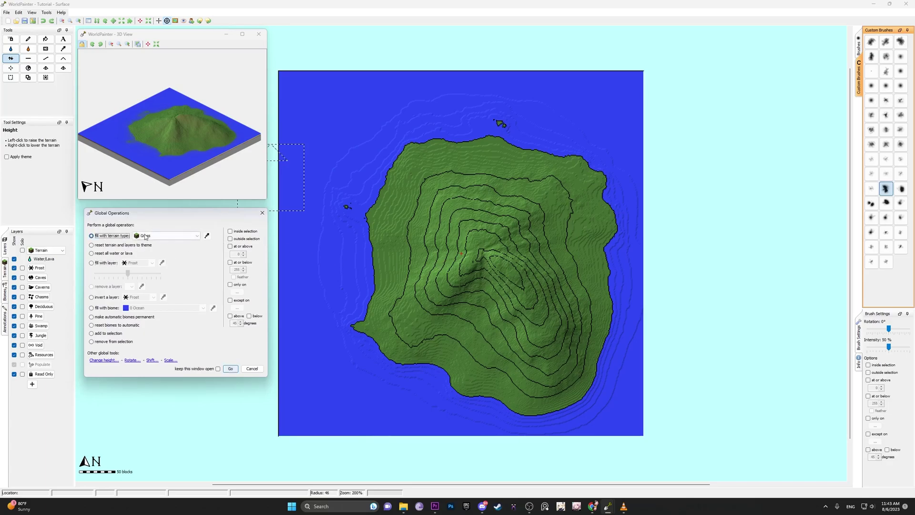
click(167, 235)
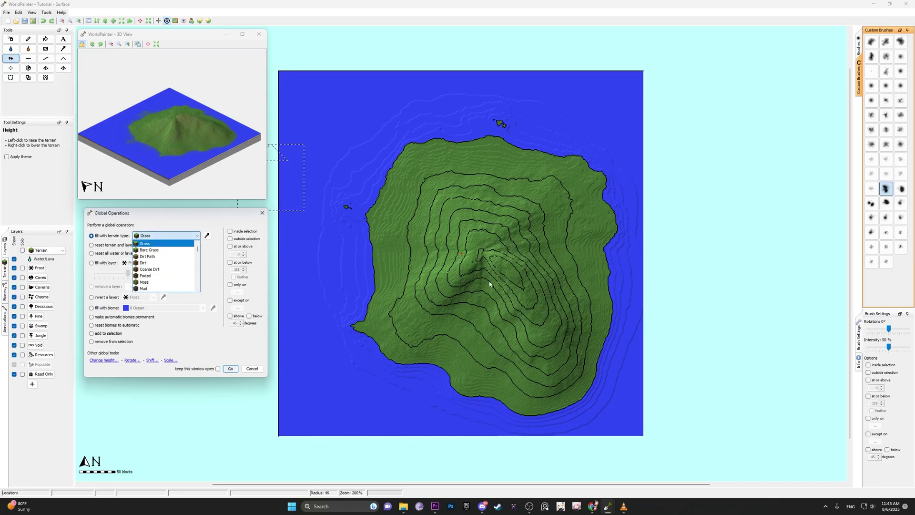
scroll(162, 277, down, 5)
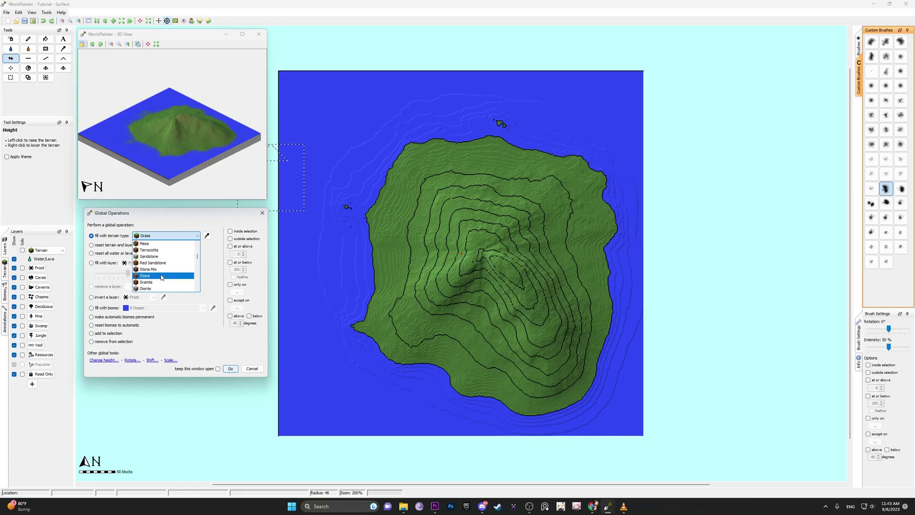
click(161, 277)
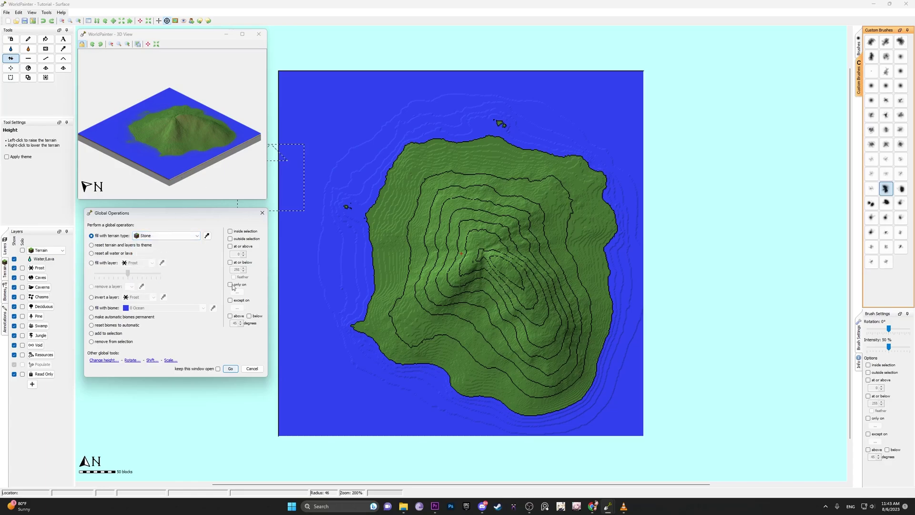
click(230, 316)
click(218, 369)
click(230, 369)
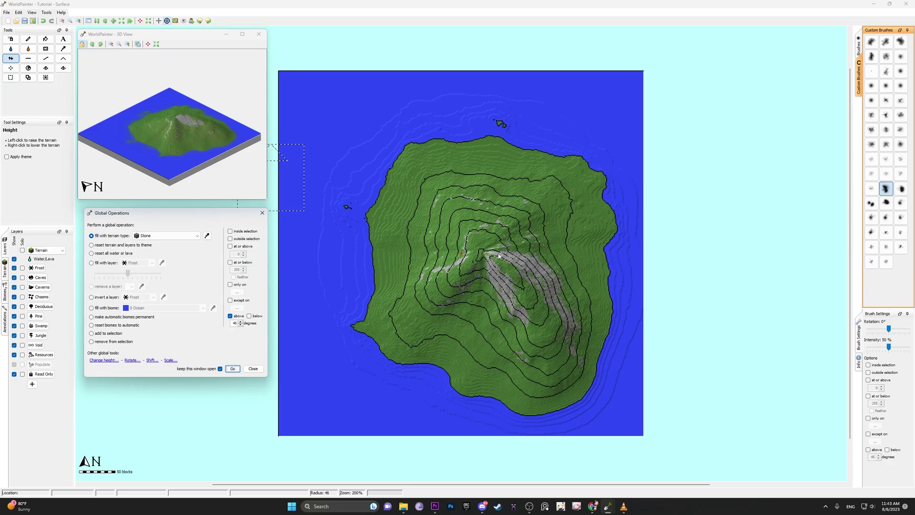
Fill the steepest Stone slopes with Deep Snow, restricted to Stone terrain above a steeper slope angle, and close the operations window
click(166, 236)
scroll(159, 267, down, 3)
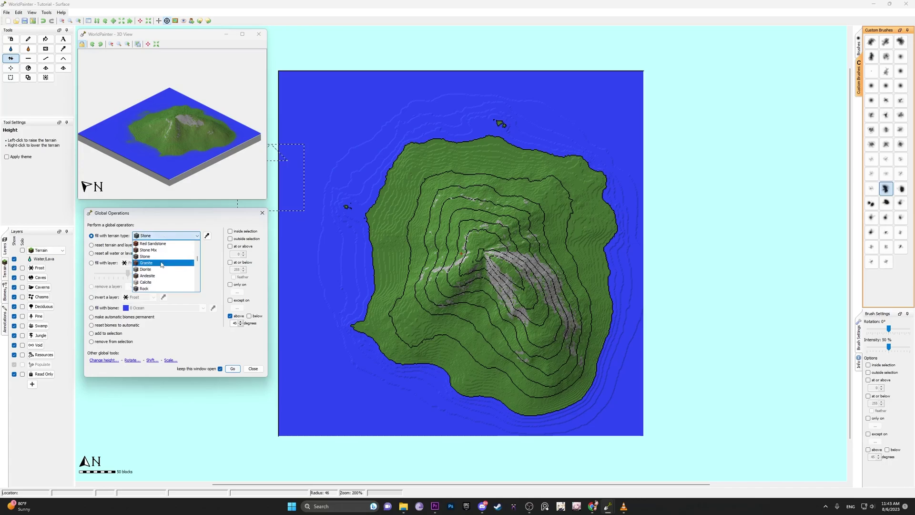
scroll(158, 269, down, 3)
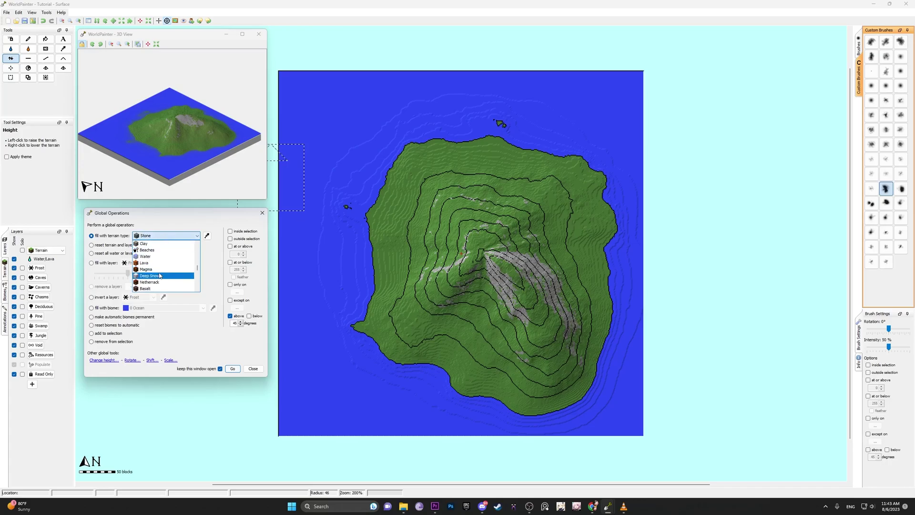
click(159, 276)
click(231, 285)
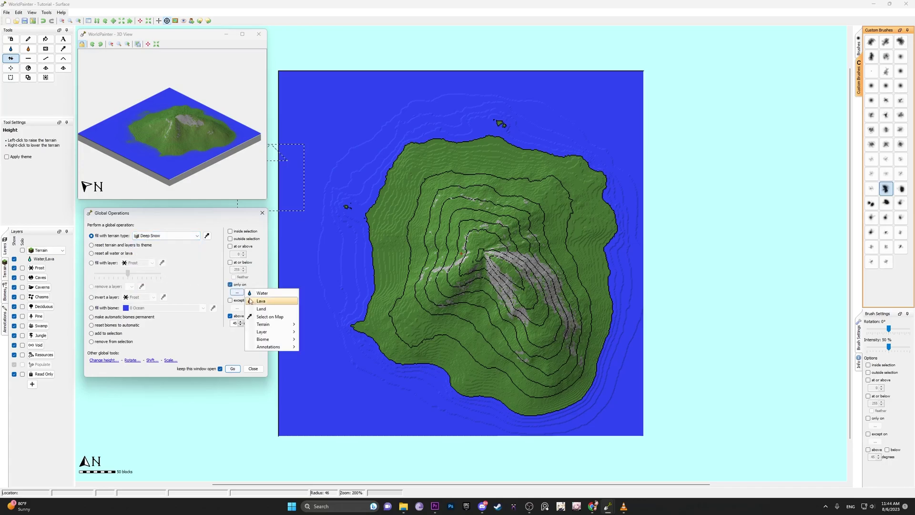
mouse_move(274, 324)
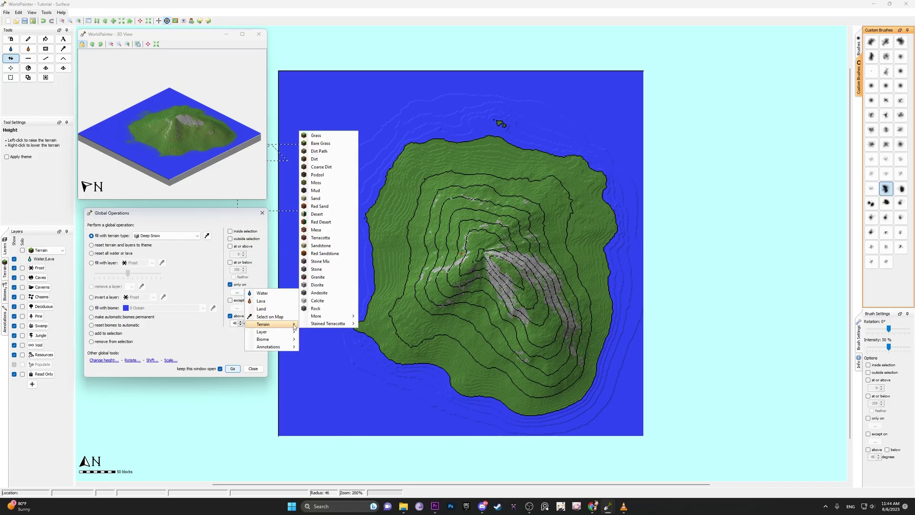
click(316, 269)
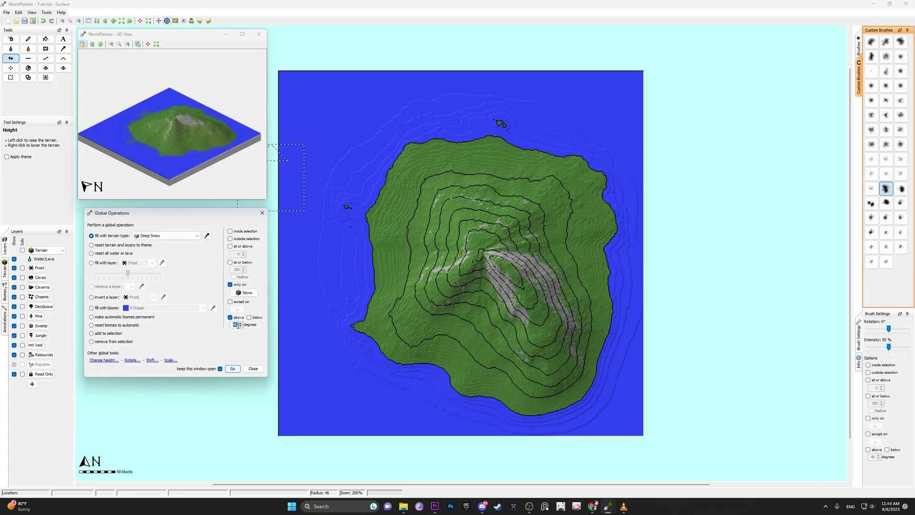
click(234, 369)
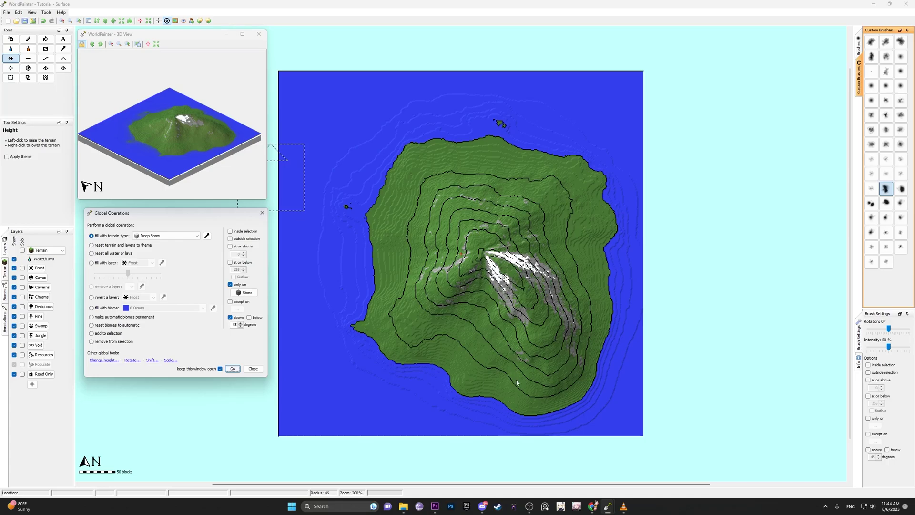
click(253, 369)
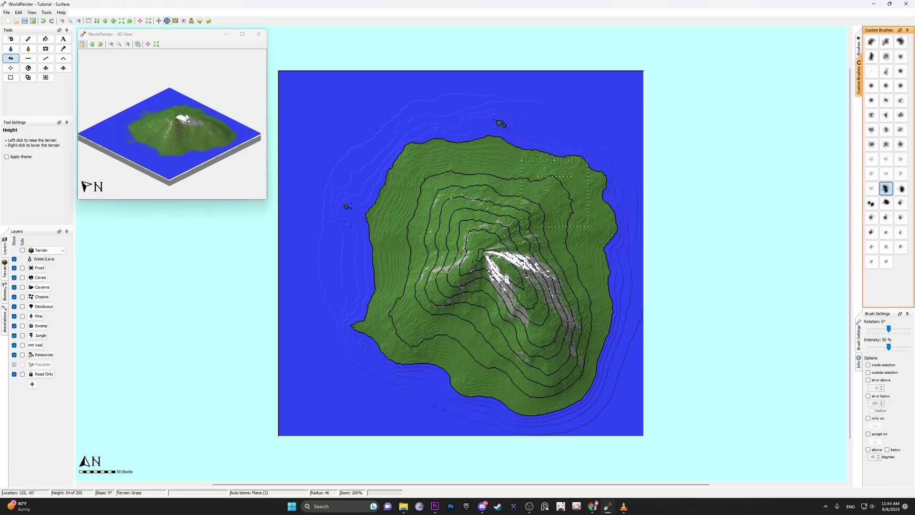
Fill the low-lying ground with Sand through a global operation limited to areas at or below a maximum height
click(19, 13)
click(42, 107)
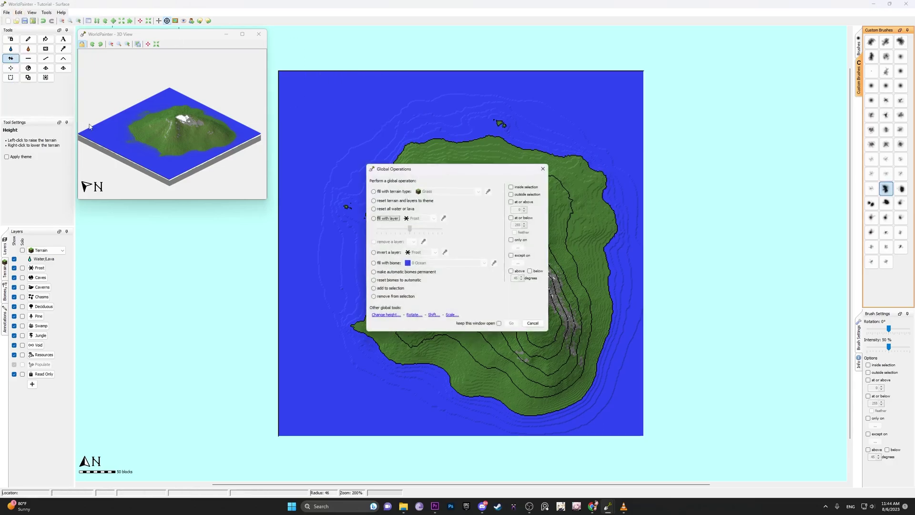
click(442, 192)
scroll(446, 209, down, 2)
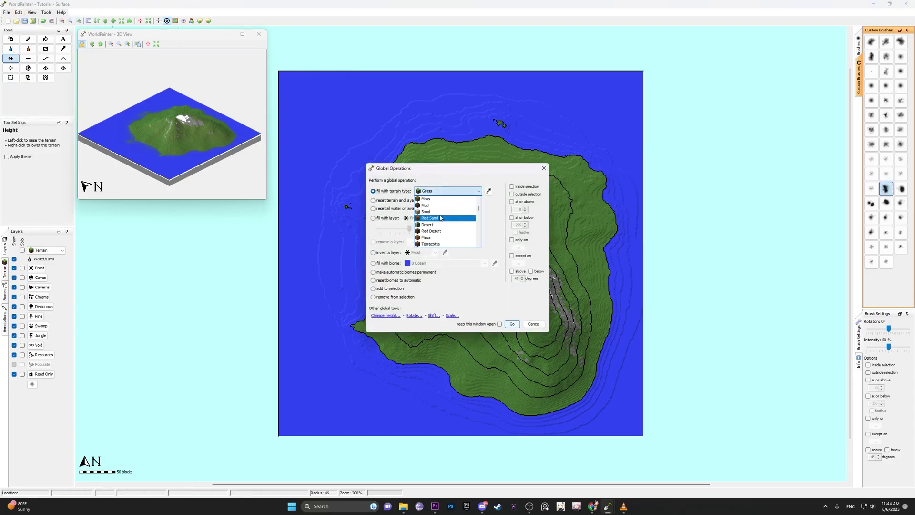
click(457, 214)
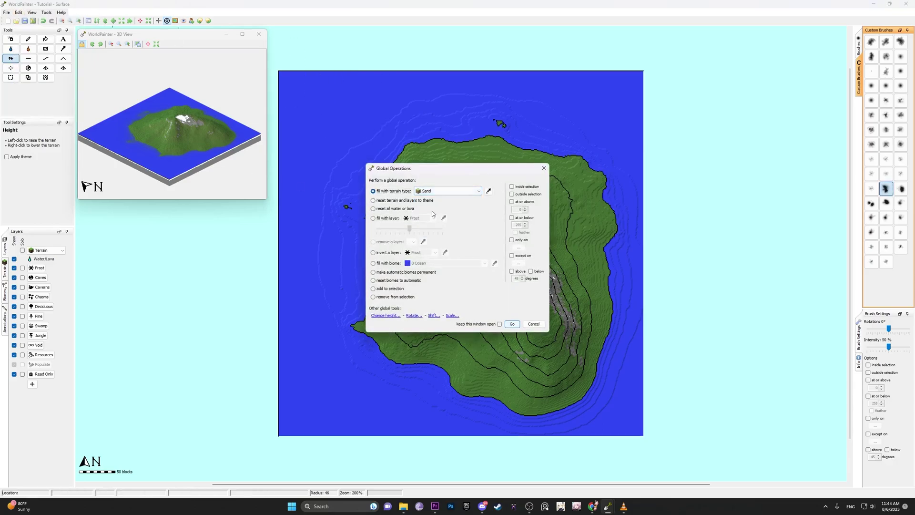
click(512, 218)
click(511, 324)
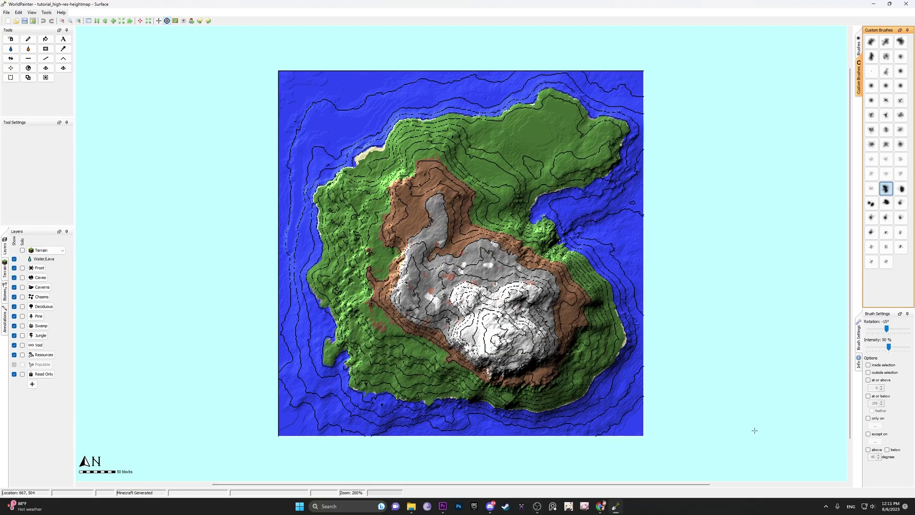
Hide the contour lines and try exporting the world as a 1:256 (high resolution) integer height map to the Desktop
click(167, 21)
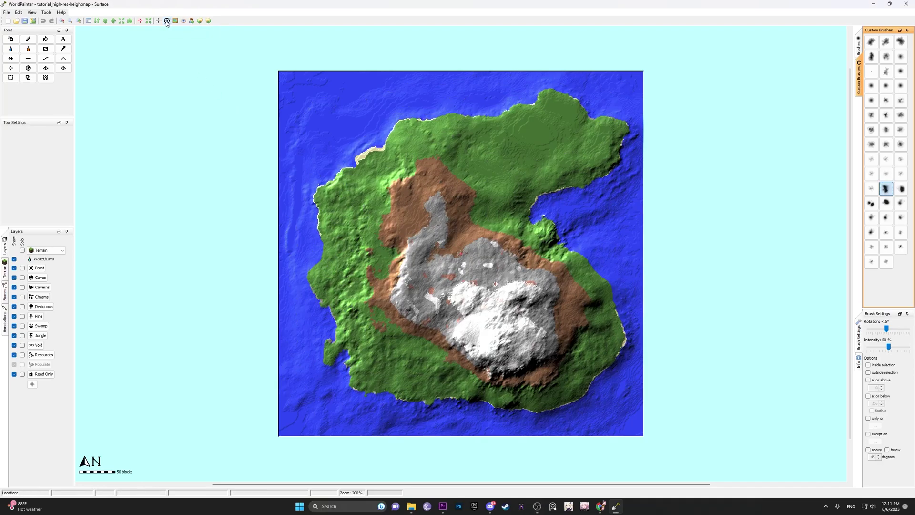
click(9, 12)
mouse_move(48, 69)
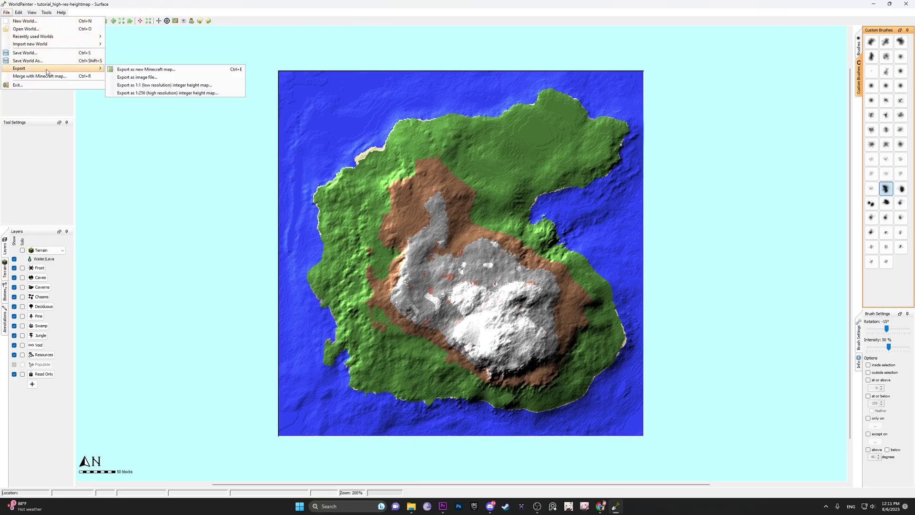
click(188, 94)
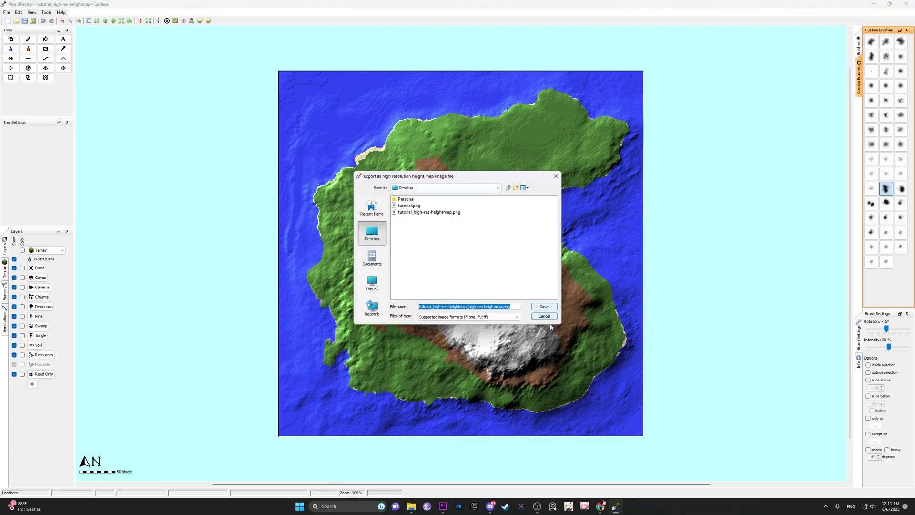
click(544, 306)
Set up an image file export of the map to the Desktop as tutorial.png, and cancel it
click(7, 14)
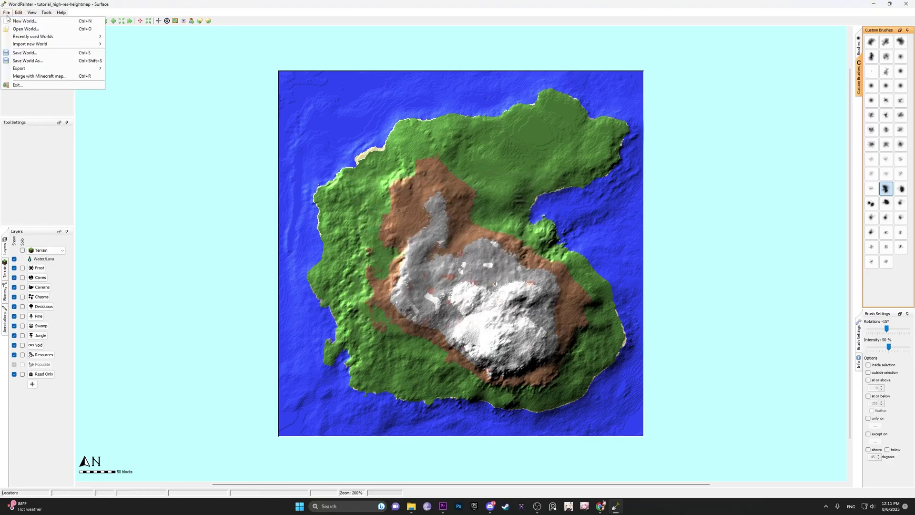
mouse_move(62, 71)
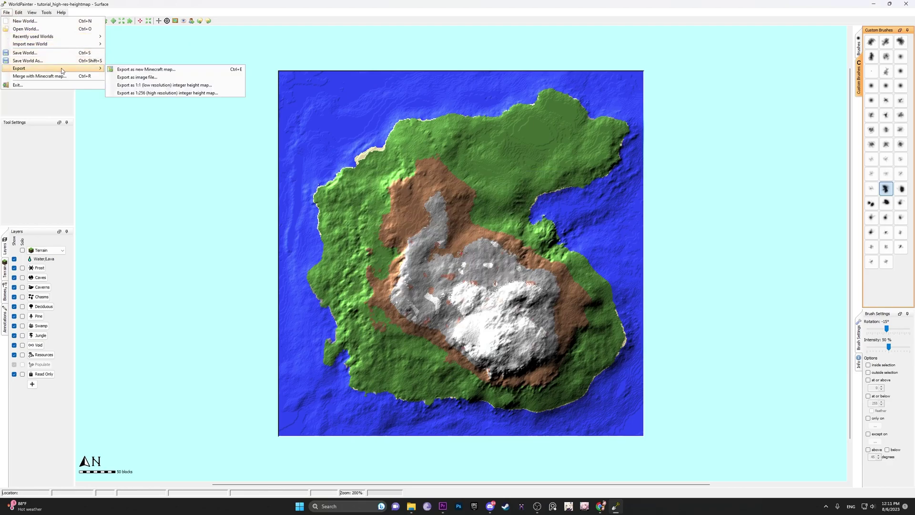
click(138, 75)
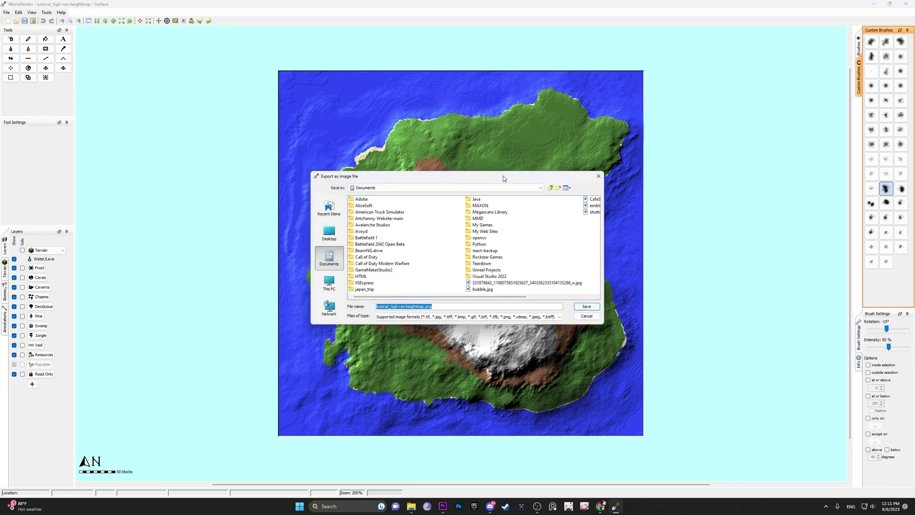
drag(503, 179, 701, 216)
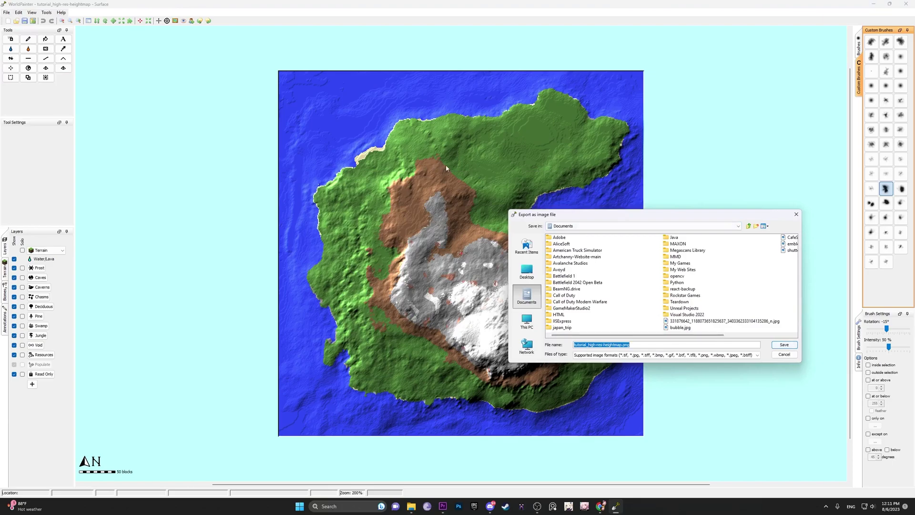
click(526, 271)
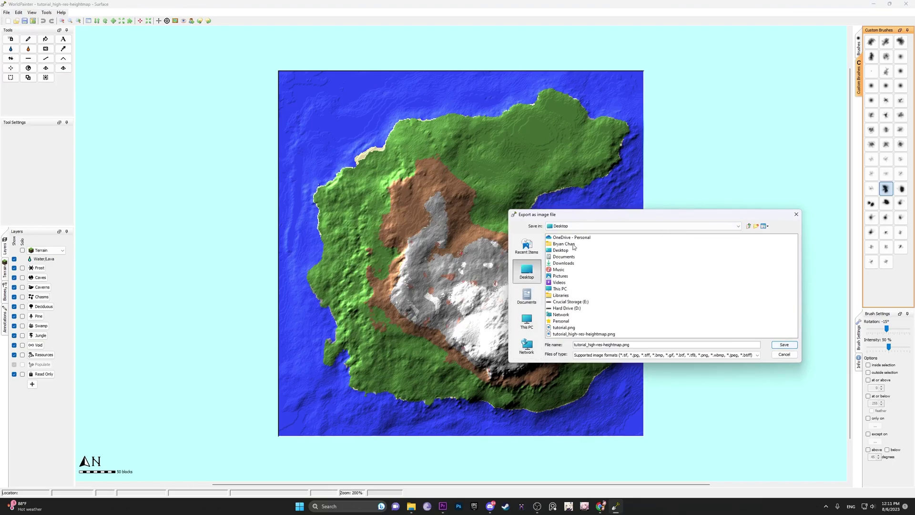
click(563, 328)
click(782, 354)
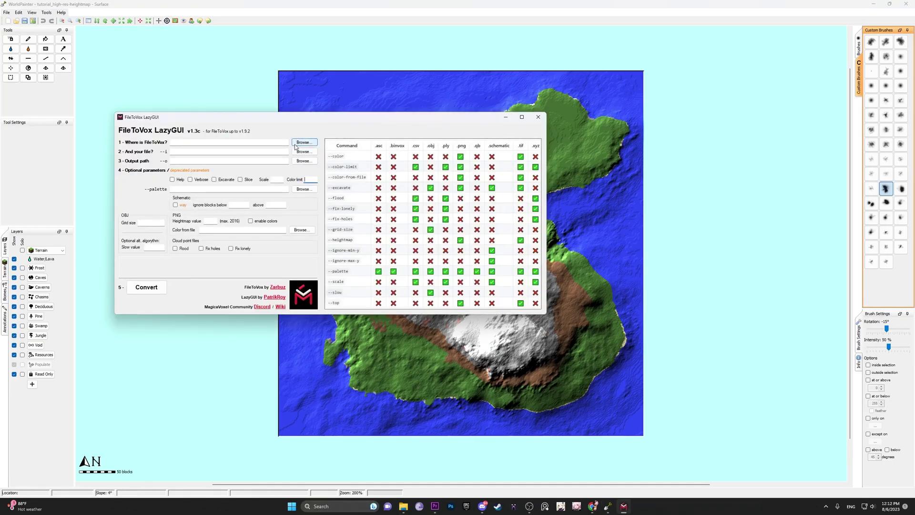
In FileToVox LazyGUI, set FileToVox.exe from the FileToVox-v1.12.6 folder as the converter and tutorial_high-res-heightmap.png from the Desktop as the input file
click(299, 144)
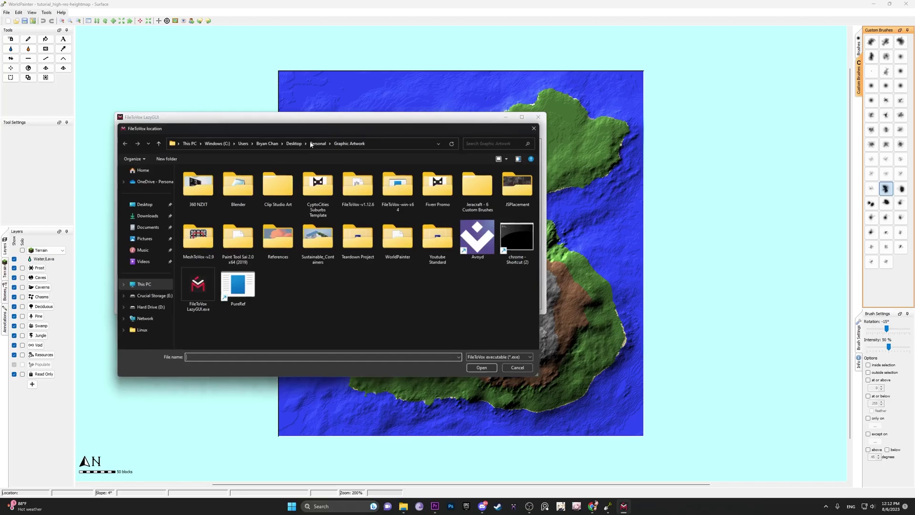
double_click(351, 181)
click(210, 215)
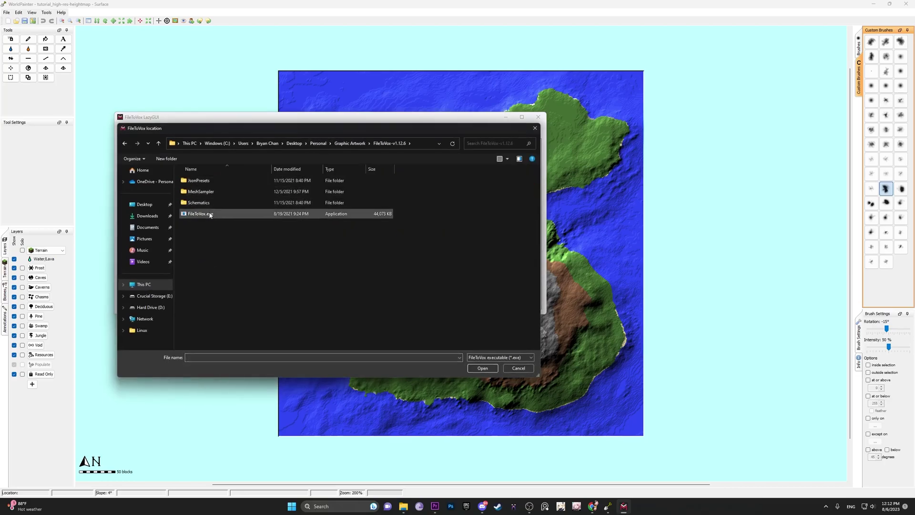
double_click(210, 215)
click(303, 151)
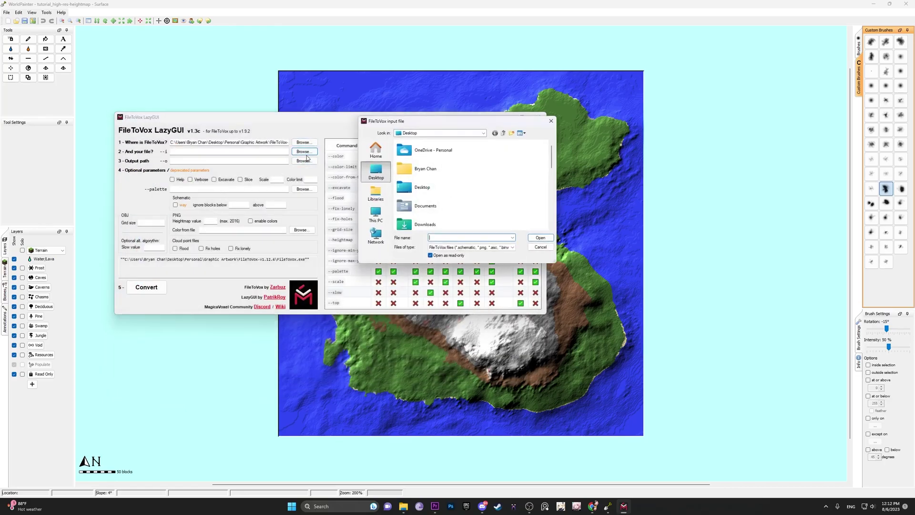
click(438, 218)
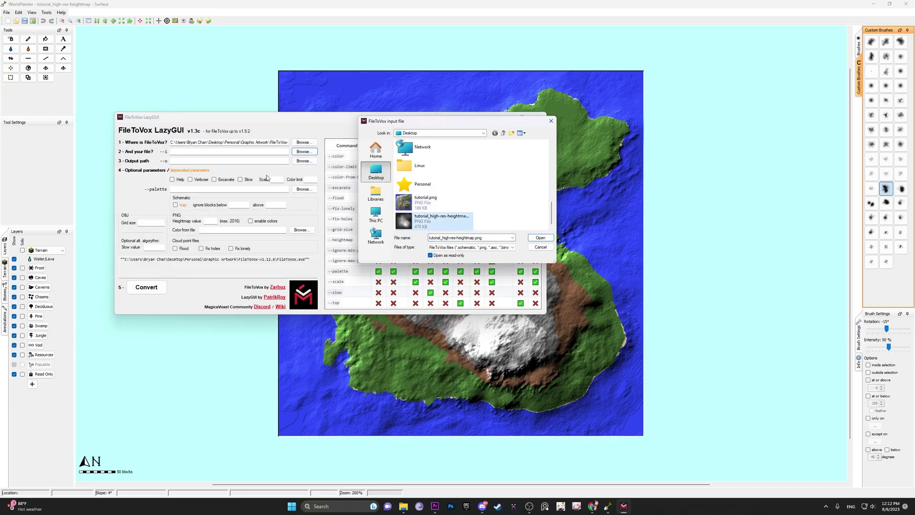
click(538, 238)
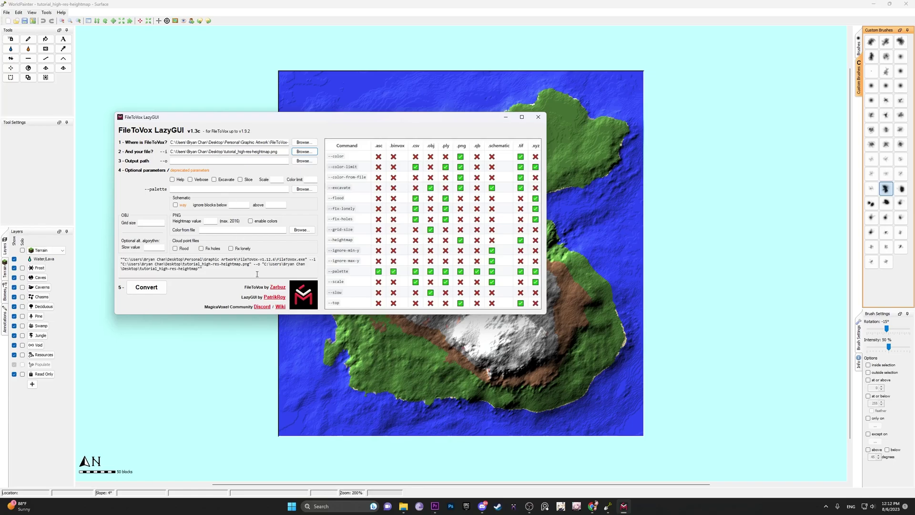
Set the color limit to 15 and the PNG heightmap value to 256, and enable colors
text(15)
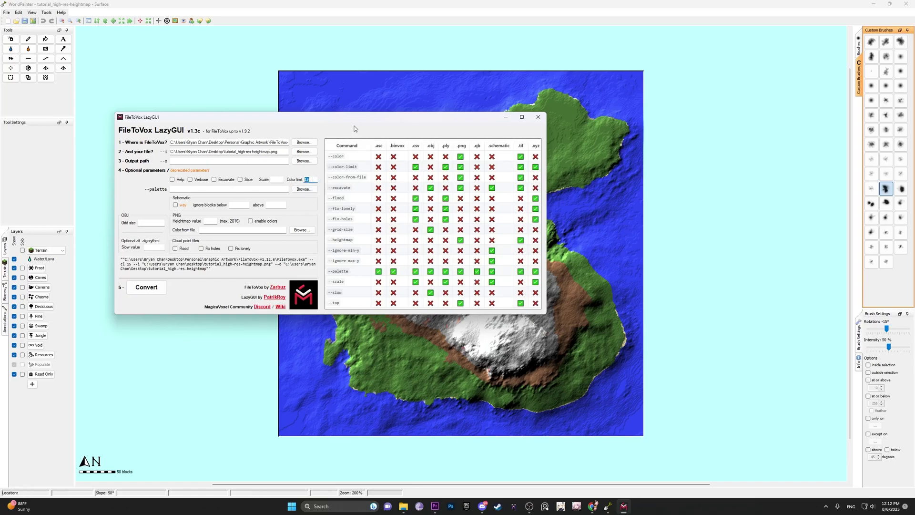
drag(363, 117, 430, 137)
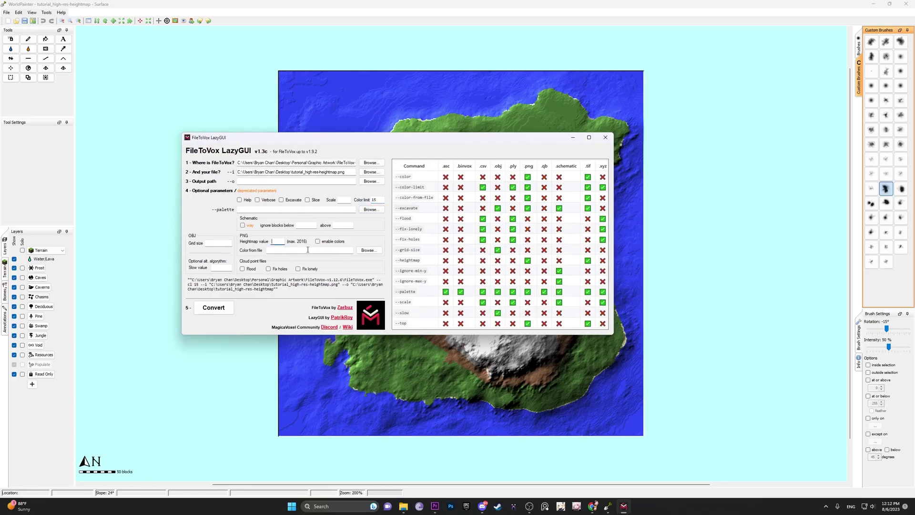
text(256)
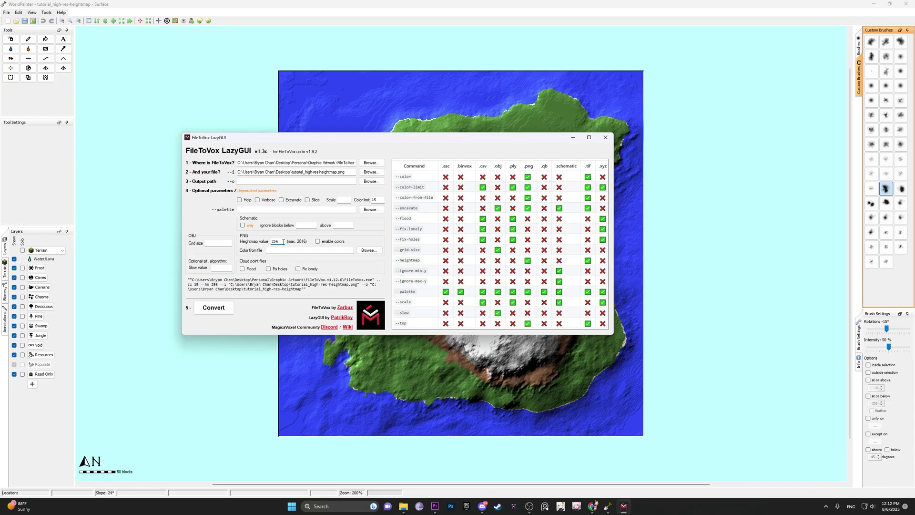
click(318, 241)
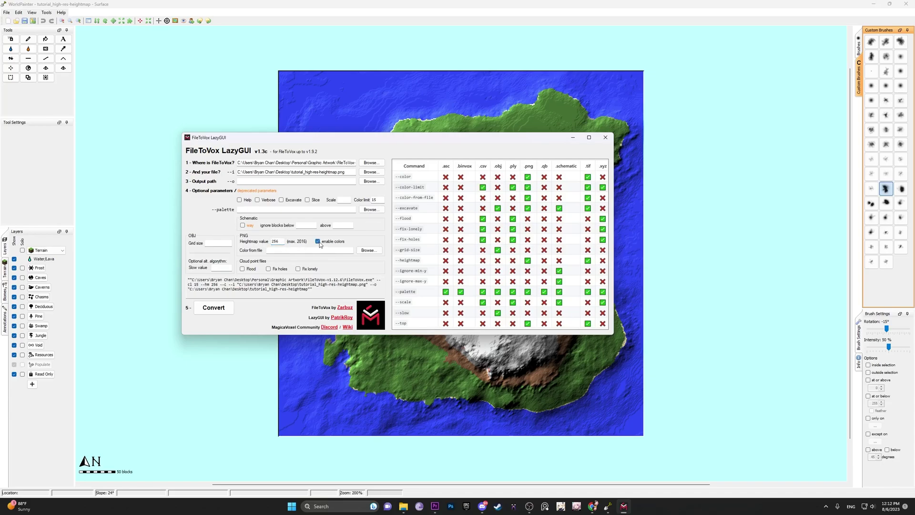
Choose tutorial.png on the Desktop as the color source file and convert the heightmap
click(366, 250)
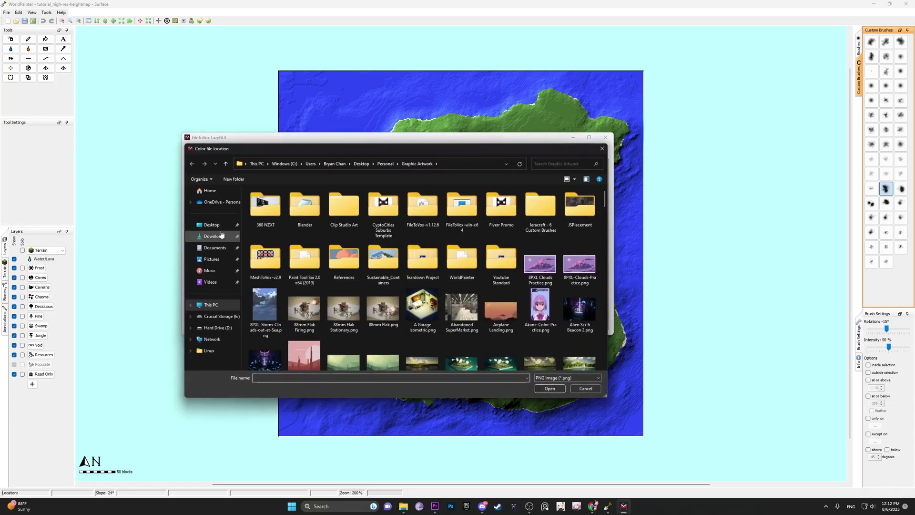
click(213, 225)
click(306, 210)
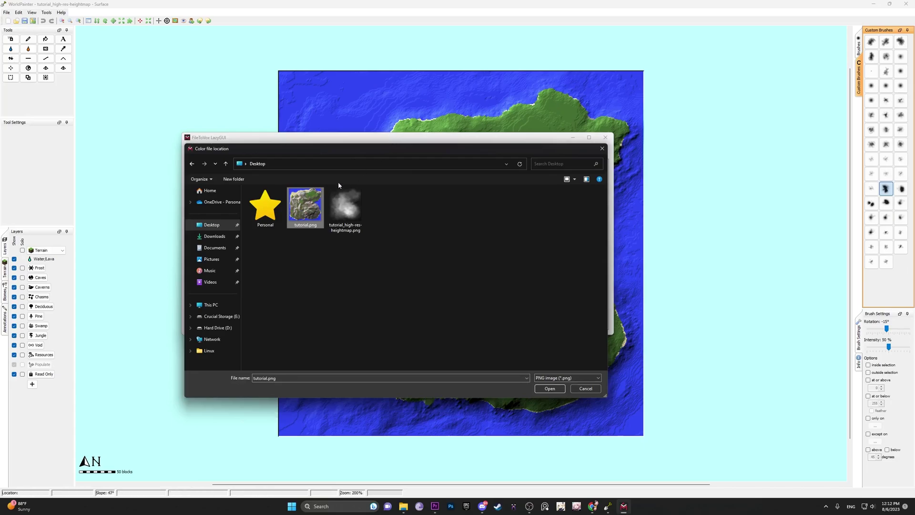
click(551, 388)
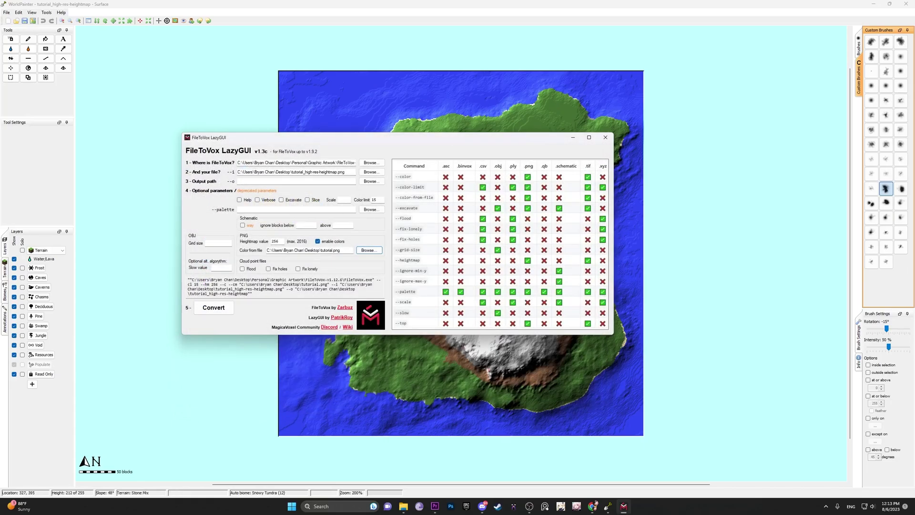
click(216, 307)
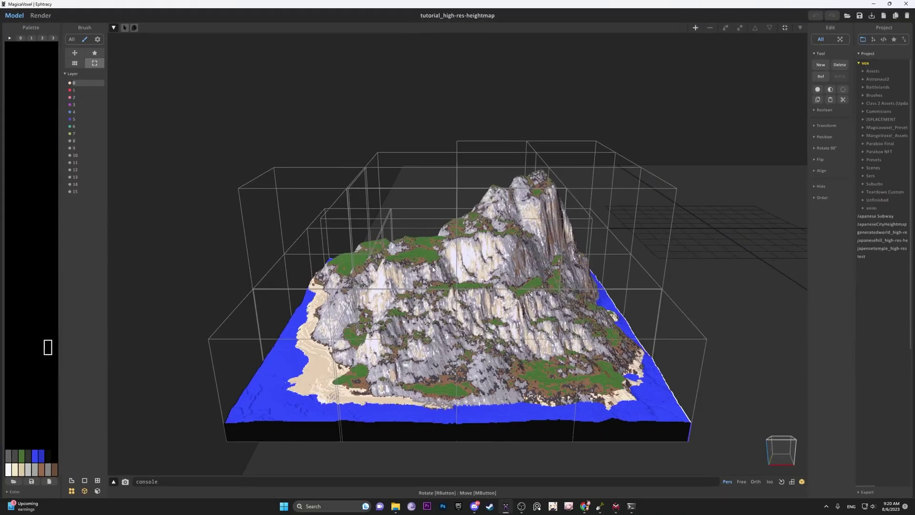
Switch to MagicaVoxel and examine the converted voxel island from several sides
right_drag(744, 238, 533, 300)
scroll(533, 300, down, 3)
click(535, 246)
key(ctrl+a)
right_drag(572, 376, 405, 414)
click(785, 27)
key(ctrl+z)
right_drag(629, 248, 563, 333)
key(ctrl+d)
right_drag(369, 263, 385, 271)
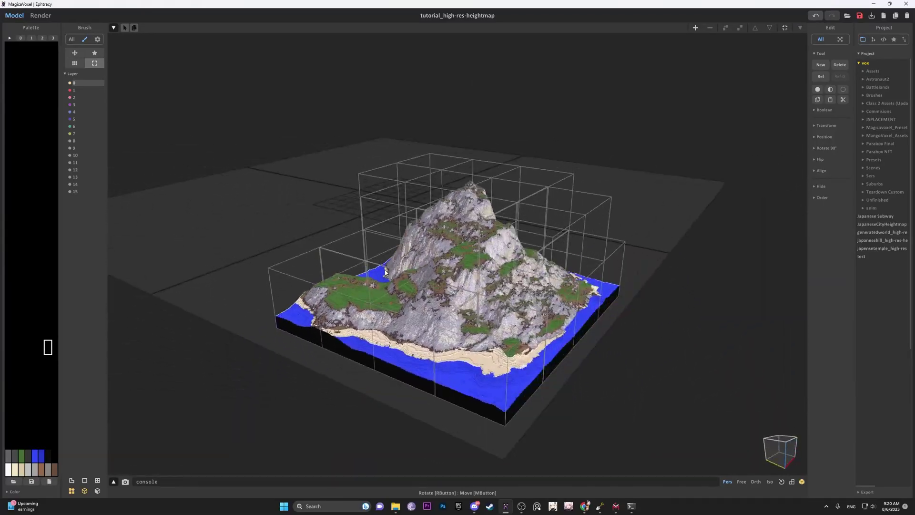
Select all the island's chunks and set their X and Y position to 0
right_drag(511, 339, 362, 334)
key(ctrl+a)
scroll(457, 286, down, 2)
click(824, 137)
click(830, 147)
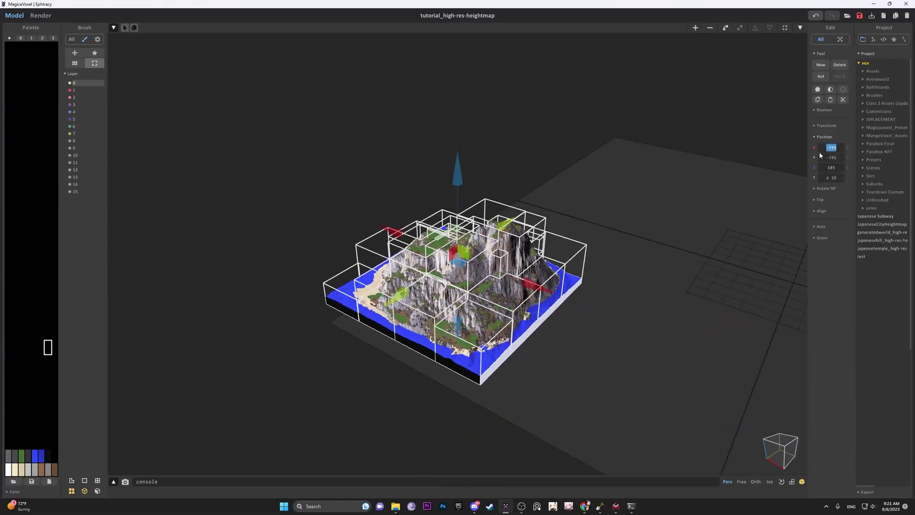
text(0)
key(Tab)
text(00)
key(Return)
Move the whole island vertically and preview it in the render view
right_drag(743, 304, 670, 276)
scroll(670, 276, up, 2)
drag(591, 214, 601, 177)
right_drag(601, 177, 292, 317)
key(F5)
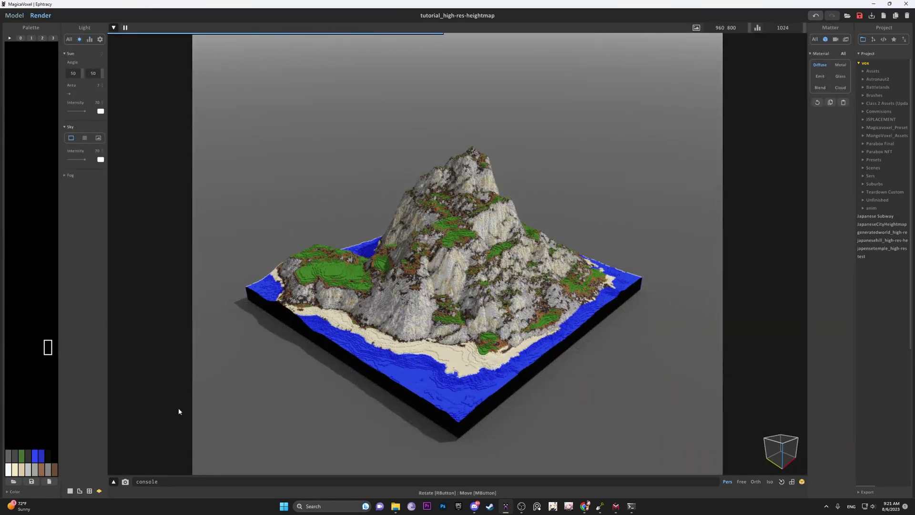
click(15, 15)
right_drag(429, 333, 485, 349)
scroll(485, 348, up, 3)
double_click(485, 349)
alt+click(380, 345)
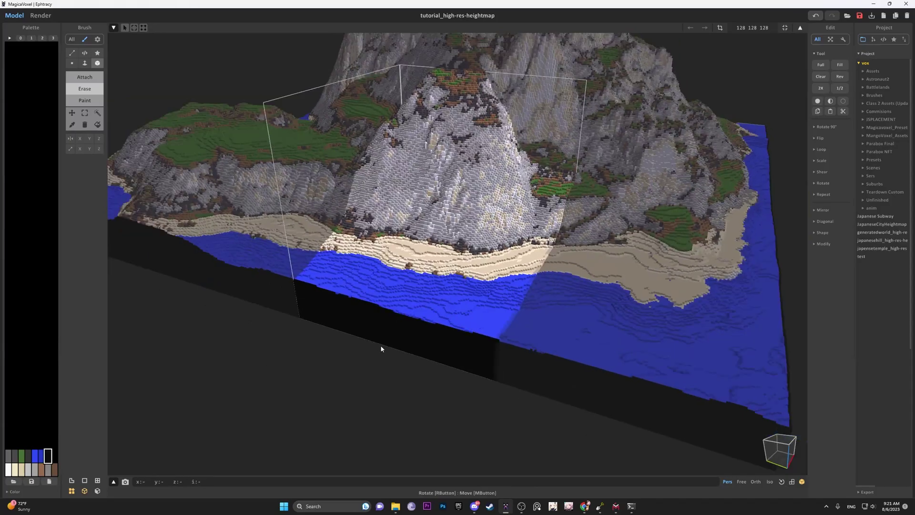
scroll(496, 377, down, 4)
key(Tab)
right_drag(380, 345, 465, 213)
key(Tab)
key(Tab)
key(Tab)
key(Tab)
From the top view, select the small chunks making up one quarter of the island and union them into one model
scroll(465, 213, up, 5)
click(466, 213)
click(784, 442)
drag(391, 202, 589, 361)
key(ctrl+u)
Select the chunks of another quarter of the island and union them into a single model
right_drag(489, 230, 752, 429)
drag(751, 428, 465, 288)
right_drag(464, 288, 533, 229)
key(ctrl+u)
Try to union two adjacent quarters of the island into one model
shift+click(553, 257)
key(ctrl+u)
key(ctrl+z)
Select the island's remaining separate chunks from the top view and merge them into one quarter model
click(779, 440)
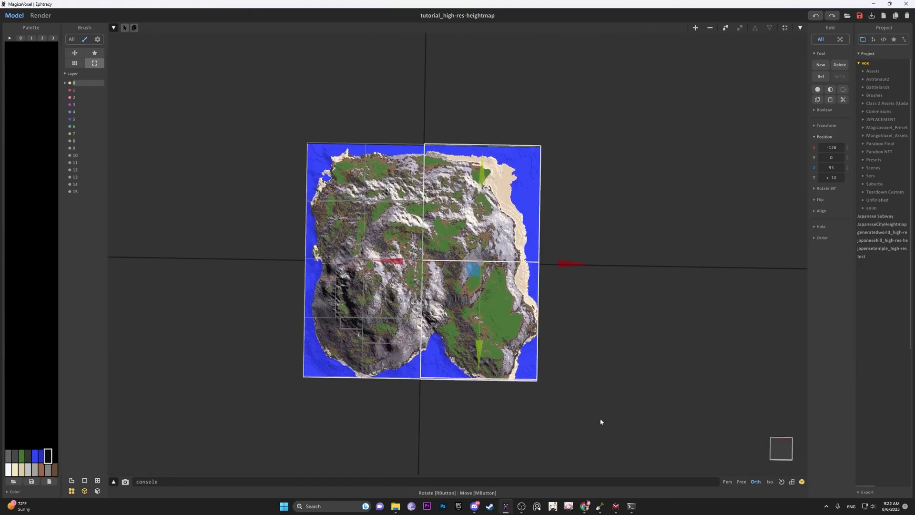
drag(333, 362, 410, 291)
right_drag(428, 301, 452, 334)
key(Tab)
key(Tab)
Open a merged quarter for voxel editing, sample the water blue and paint its black outer side with the X and Y axes enabled
double_click(451, 284)
scroll(452, 284, up, 4)
alt+click(452, 285)
key(g)
click(89, 149)
click(79, 148)
drag(505, 353, 521, 321)
Open the neighbouring quarter beside the grassy hill and paint its black outer side blue
double_click(215, 209)
right_drag(215, 209, 369, 255)
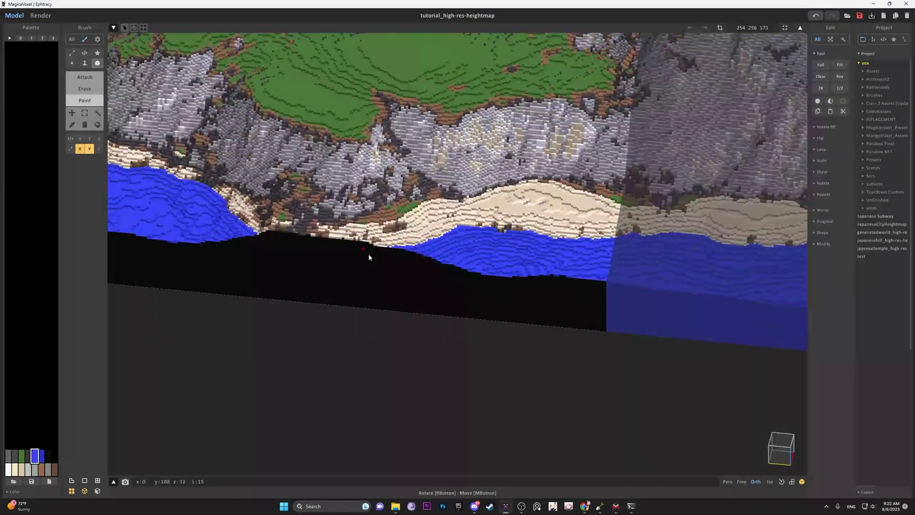
drag(369, 256, 564, 343)
mouse_move(563, 343)
right_down()
mouse_move(334, 224)
mouse_move(251, 202)
mouse_move(330, 270)
mouse_move(461, 312)
mouse_move(286, 305)
right_up()
Paint the outer sides of the island's base white, switching the paint axes per side and using X and Z on the last quarter
click(98, 148)
click(89, 149)
click(80, 148)
click(89, 149)
key(Tab)
key(Tab)
click(79, 148)
click(89, 149)
click(556, 251)
scroll(601, 252, down, 4)
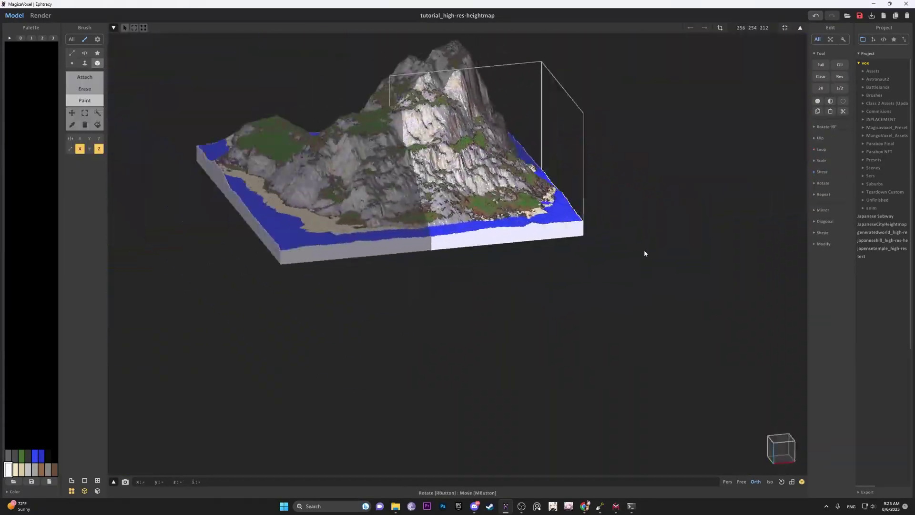
key(Tab)
Desaturate the grass green to RGB 89, 111, 73 and reduce the saturation of the brown soil color
middle_drag(464, 277, 478, 321)
click(14, 491)
scroll(457, 254, down, 5)
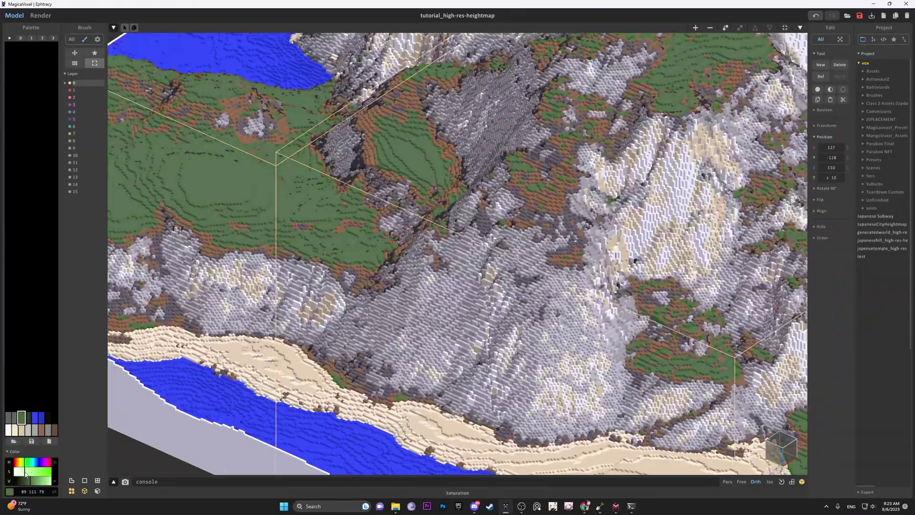
click(41, 429)
drag(33, 471, 26, 471)
Set the second grey palette color to RGB 131, 124, 128 and adjust the brightness of the dark color beside the green
click(14, 417)
click(31, 480)
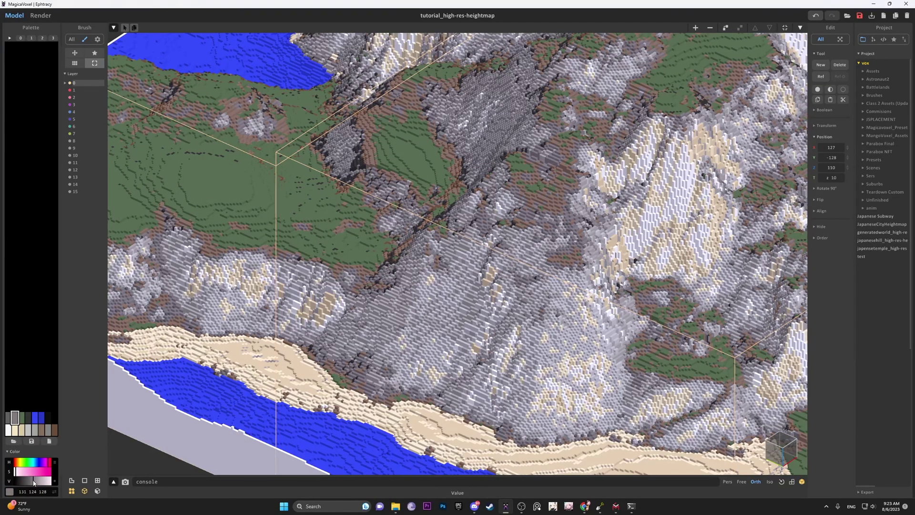
click(28, 417)
click(26, 480)
scroll(457, 254, down, 5)
Desaturate and darken the tan rock color to RGB 187, 176, 158 and shift its hue toward yellow-green
click(21, 429)
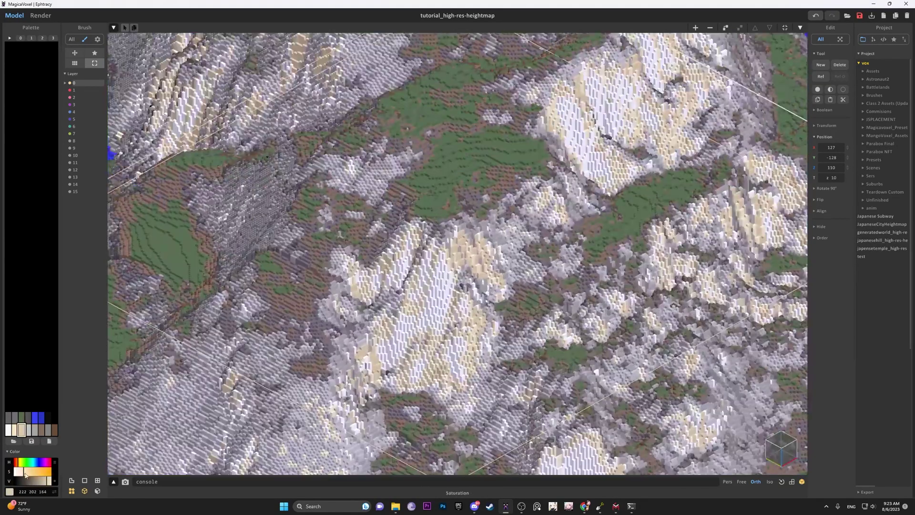
click(19, 471)
click(41, 480)
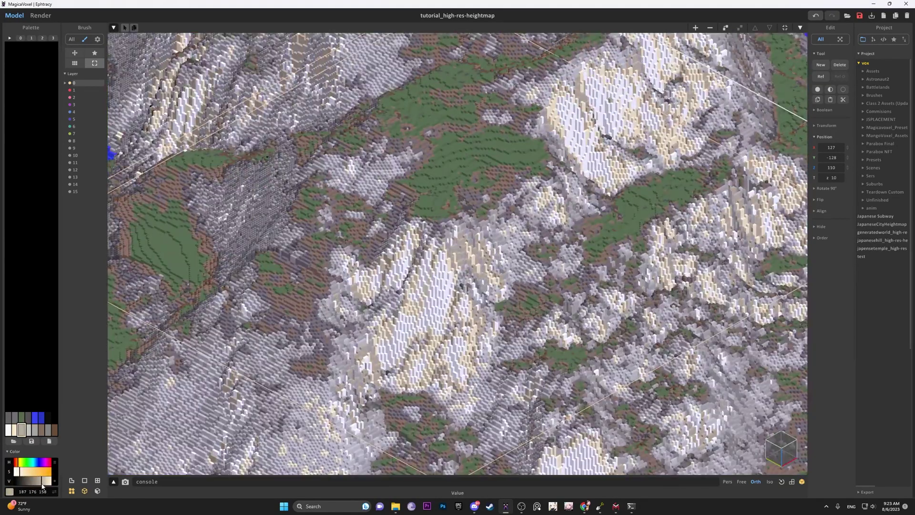
click(21, 462)
Shift the sand color's hue toward yellow-green, then desaturate and darken it to RGB 171, 173, 149
click(14, 429)
click(20, 462)
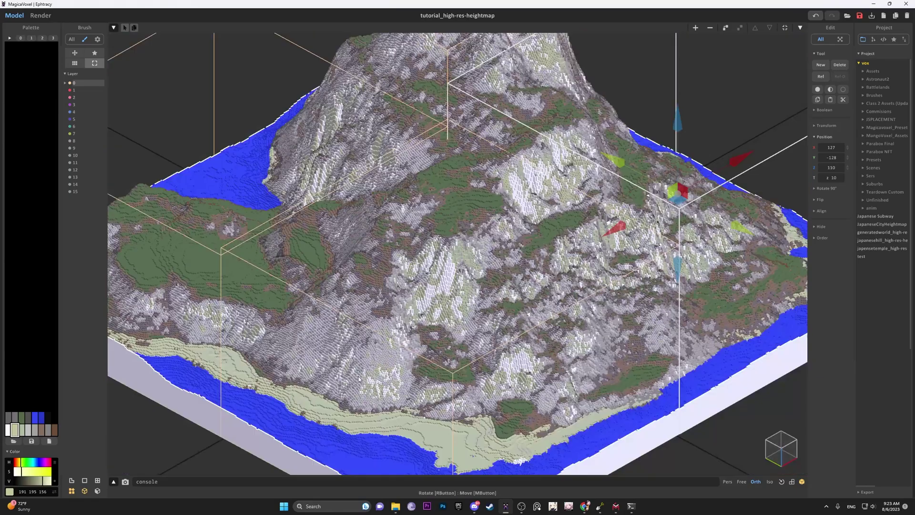
scroll(458, 254, up, 2)
click(19, 471)
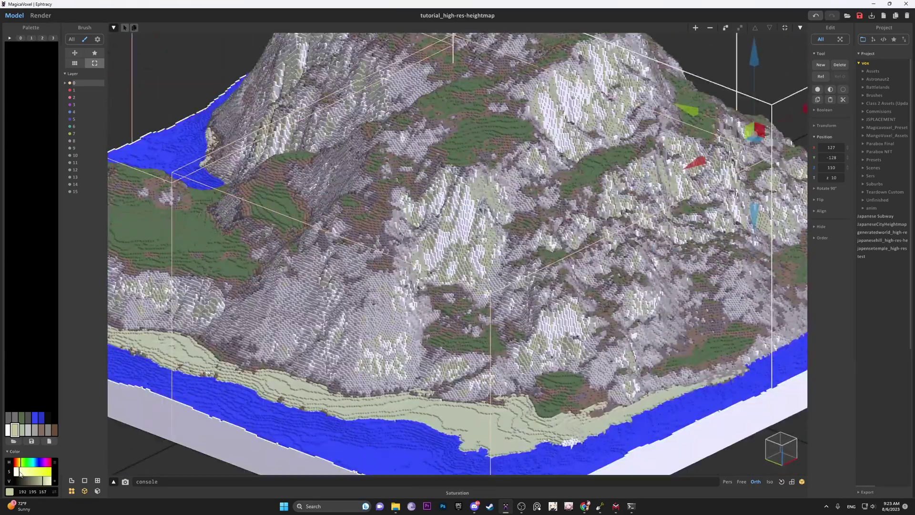
click(35, 481)
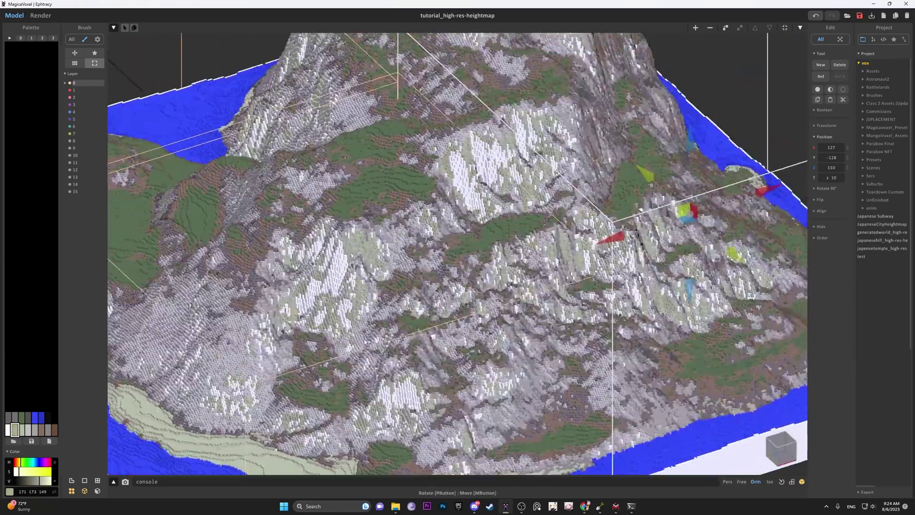
Shift the tan rock color's hue to a warm beige and brighten it to RGB 202, 189, 161
scroll(507, 143, up, 3)
click(22, 429)
click(24, 463)
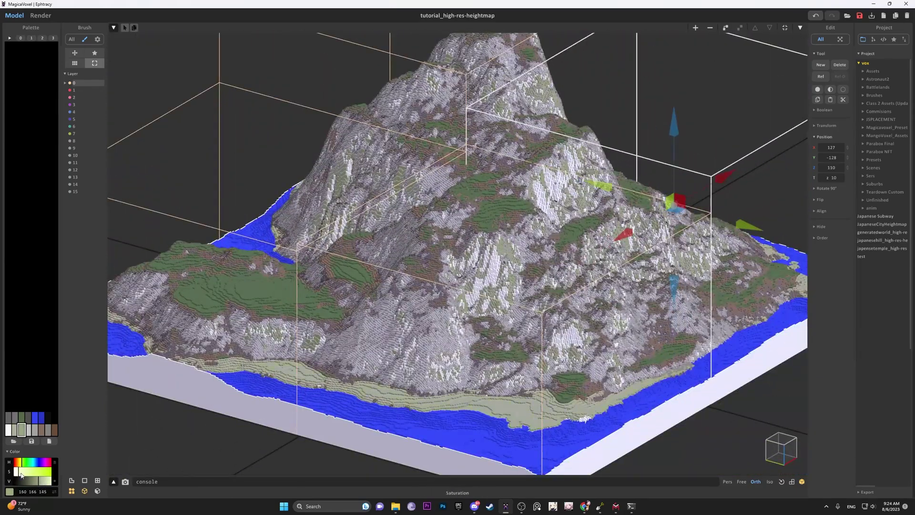
click(17, 462)
click(19, 463)
click(18, 462)
click(47, 480)
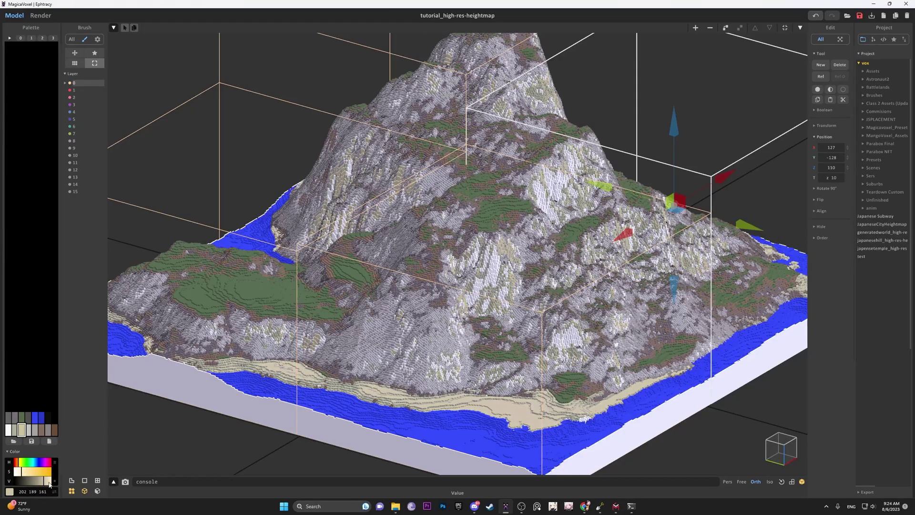
Warm the sand color's hue and adjust its brightness to reach RGB 178, 174, 156
scroll(505, 286, up, 5)
click(14, 429)
click(19, 463)
scroll(494, 231, down, 5)
click(37, 481)
click(20, 463)
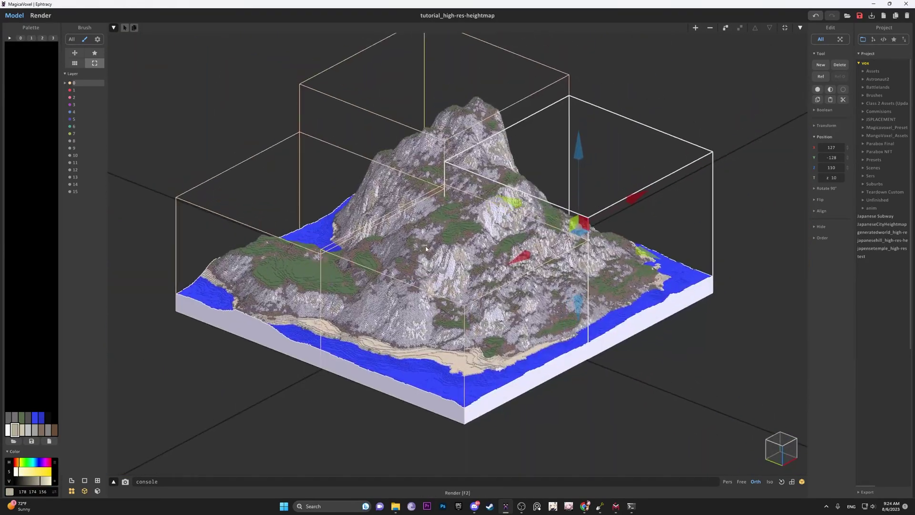
Switch to the render view, give the water blue a Glass material and open the sampling settings
click(40, 15)
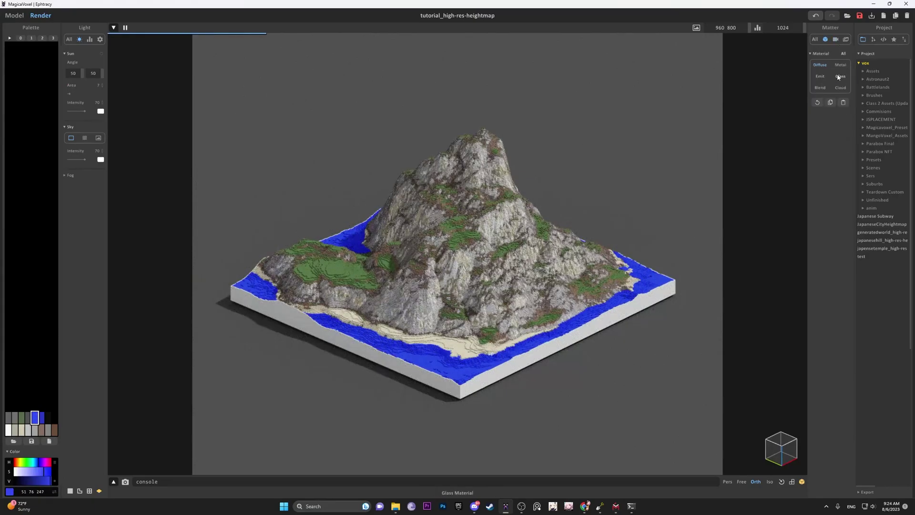
click(89, 40)
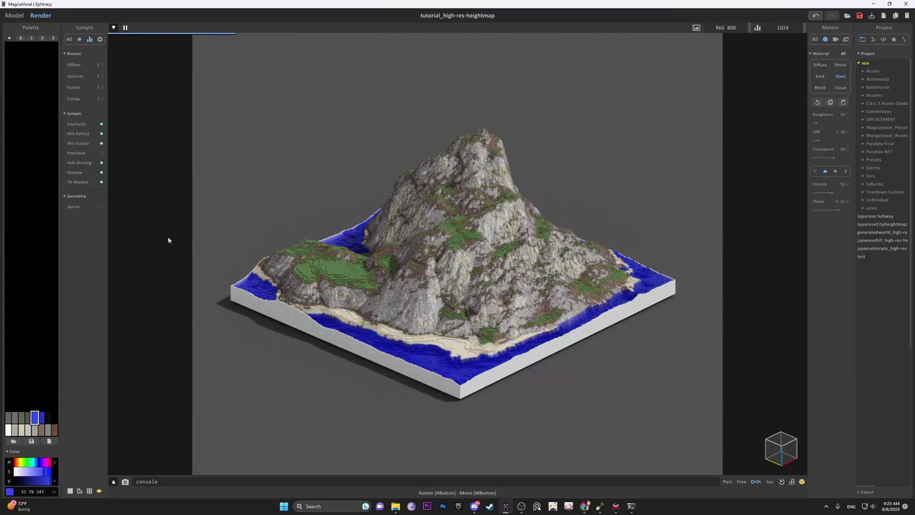
Switch the sky to the atmospheric type, set the sun intensity to 255 and lower the sun angles for longer shadows
click(79, 40)
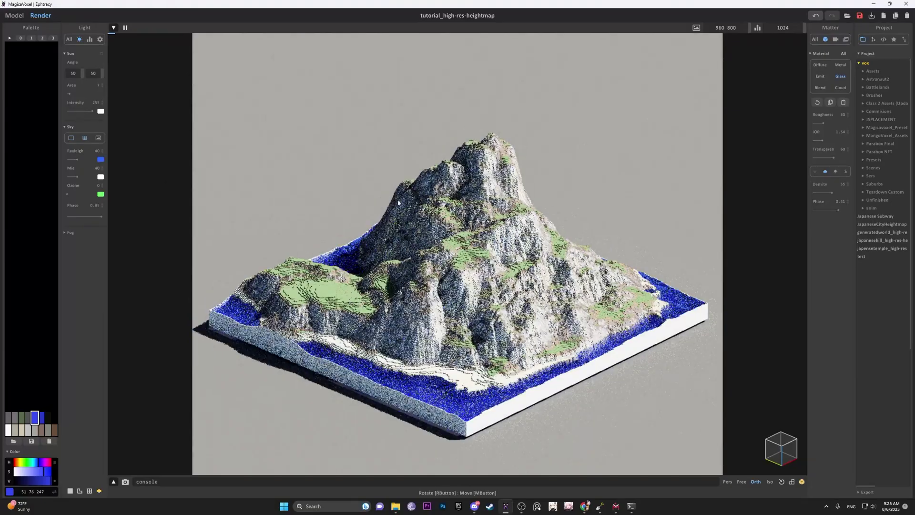
drag(82, 73, 94, 99)
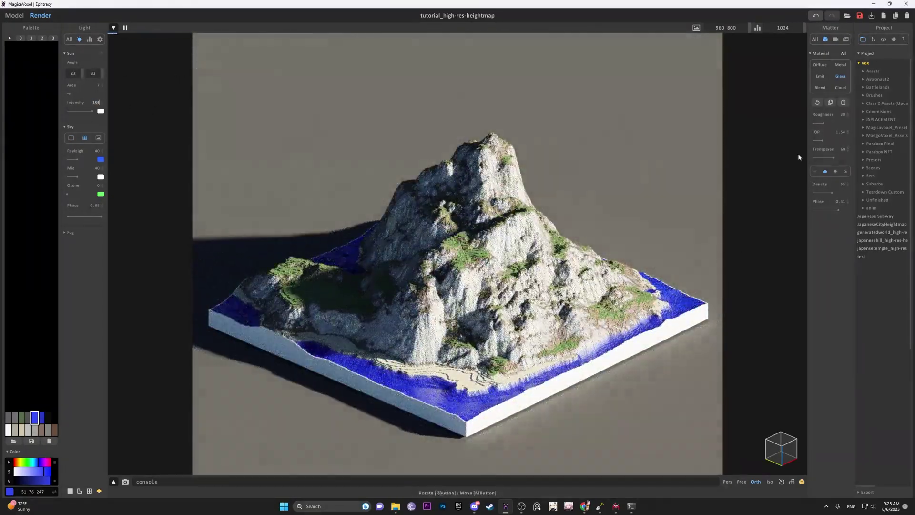